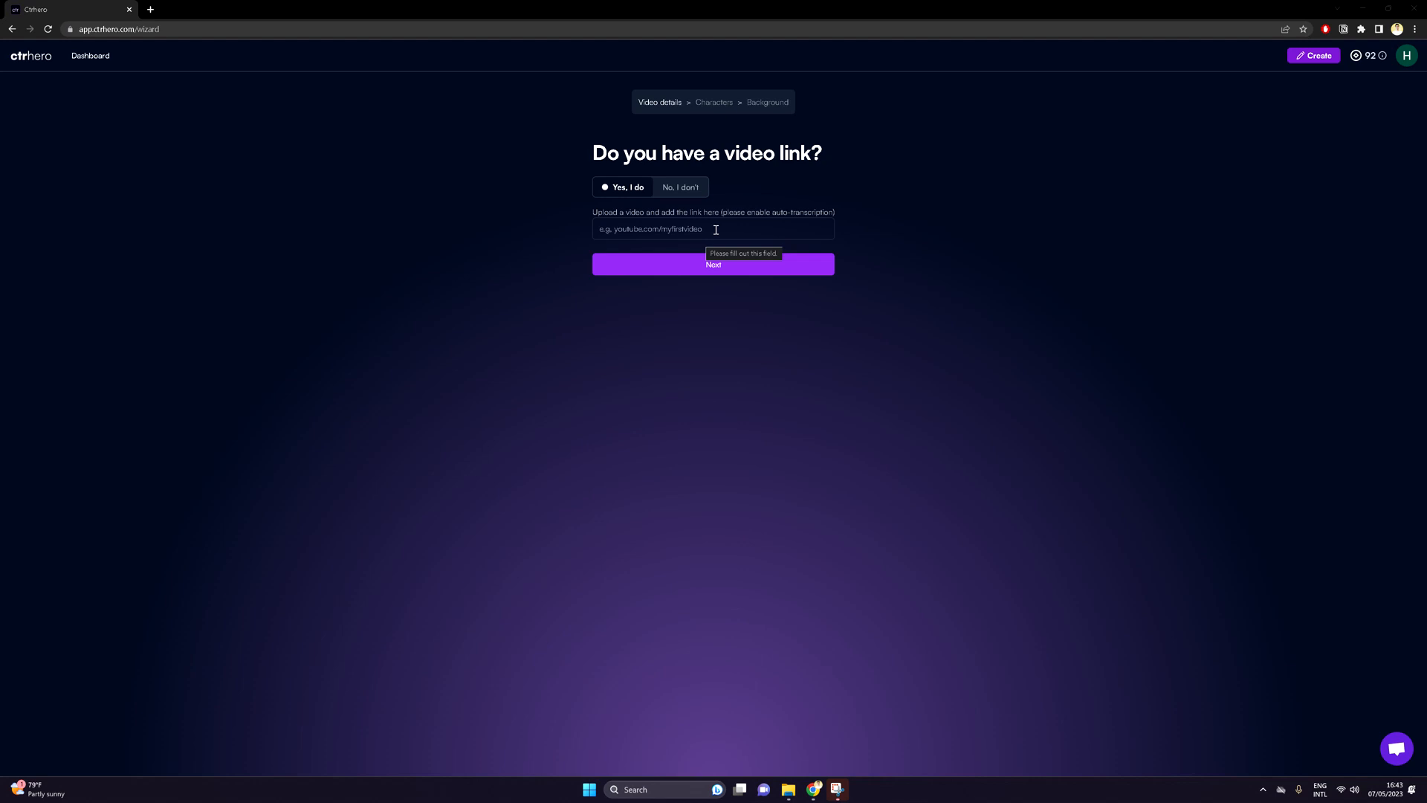
Submit video details without a link: title "The Future of Creativity: How AI is Revolutionizing Product Building" and a description about AI taking over creative jobs.
click(669, 189)
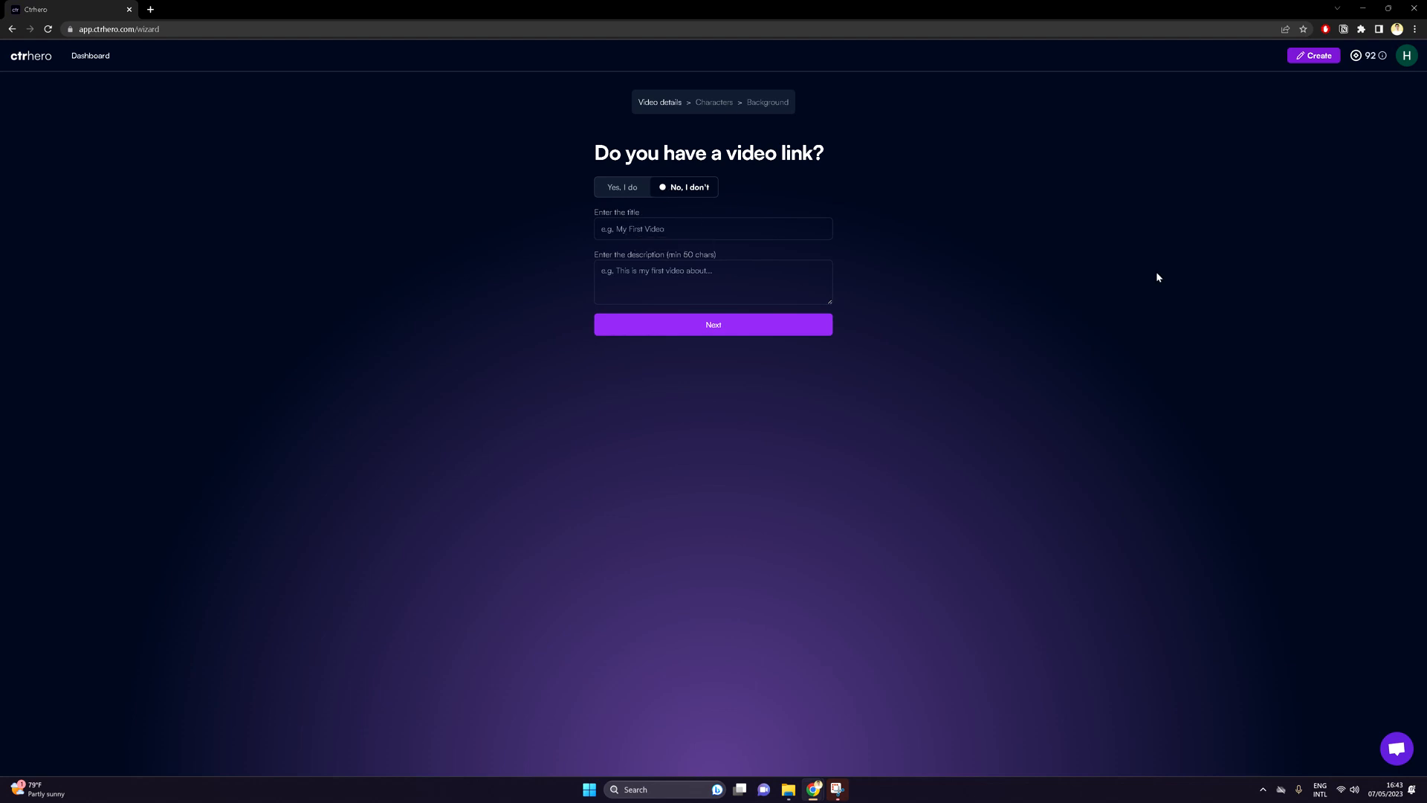
click(774, 228)
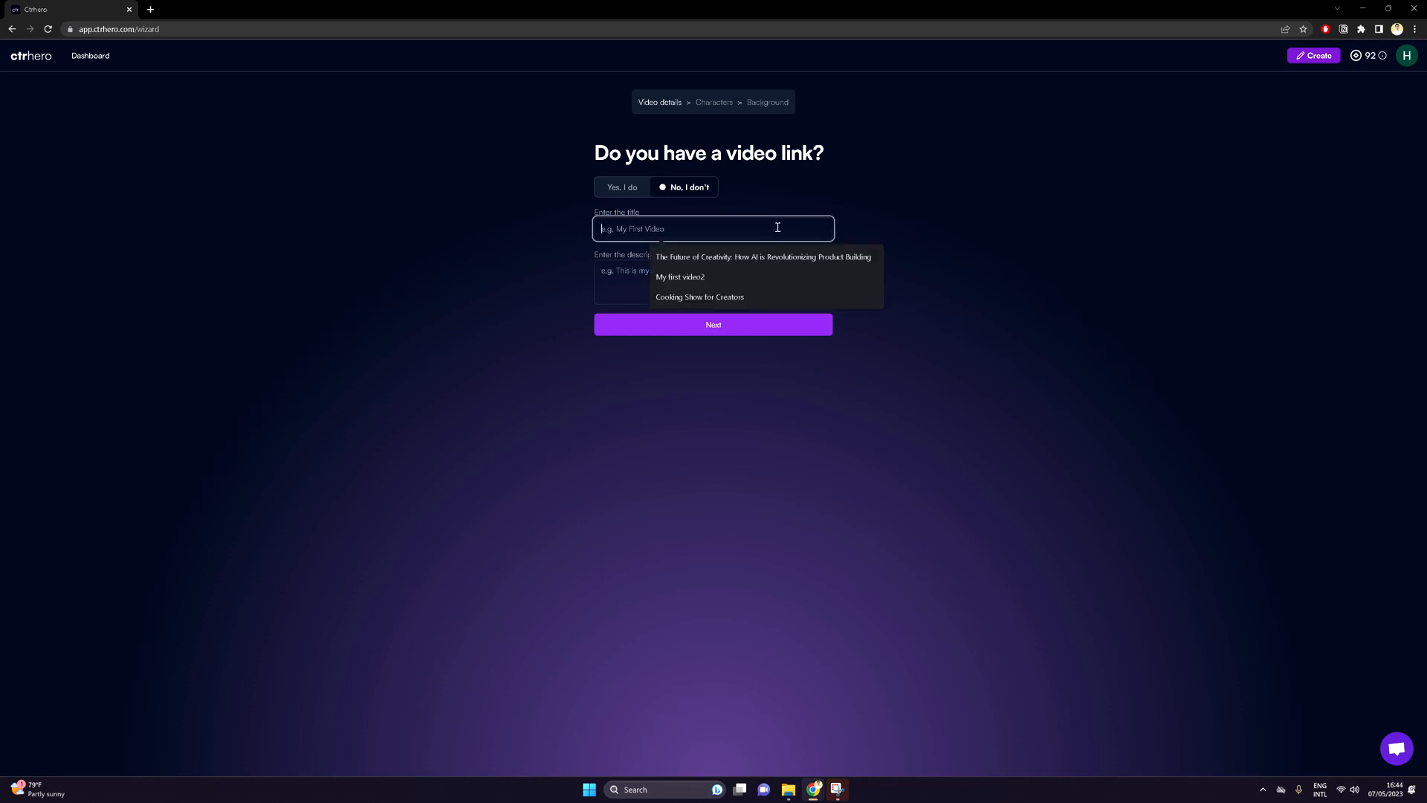
click(691, 257)
click(662, 275)
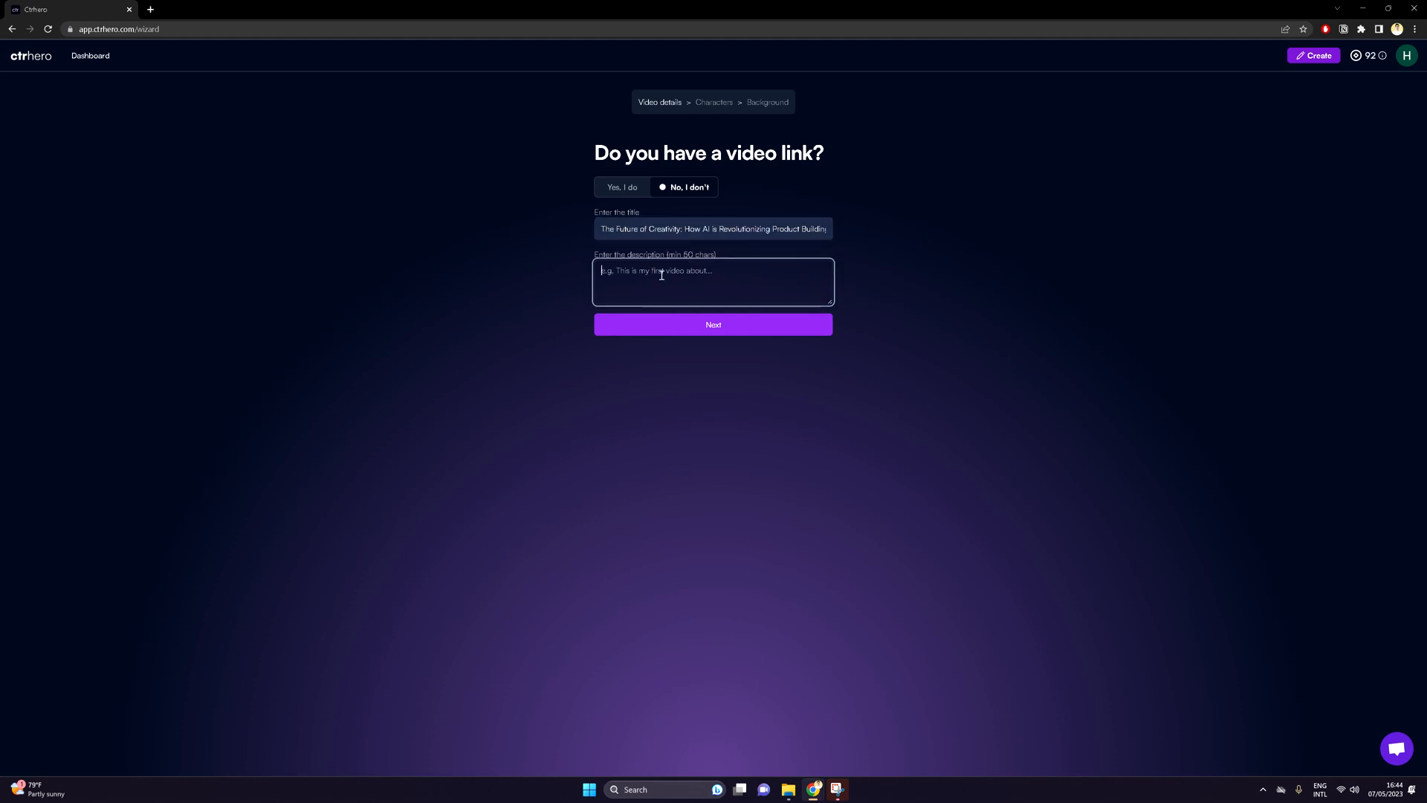
text(Don't miss out on this opportunity to learn about the cutting-edge technology that is shaping the future of creative industries. Watch now and discover how AI will take over creative jobs!)
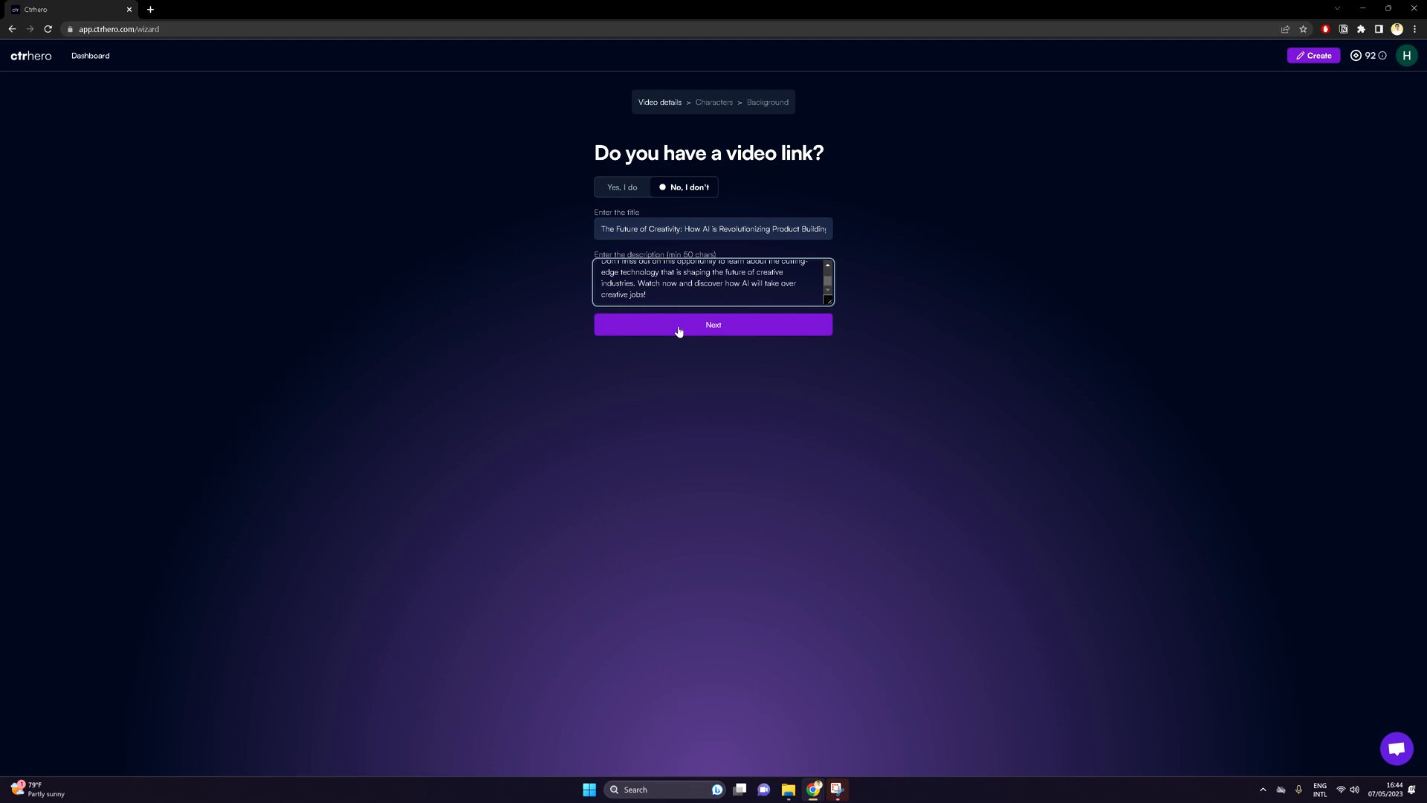
click(679, 331)
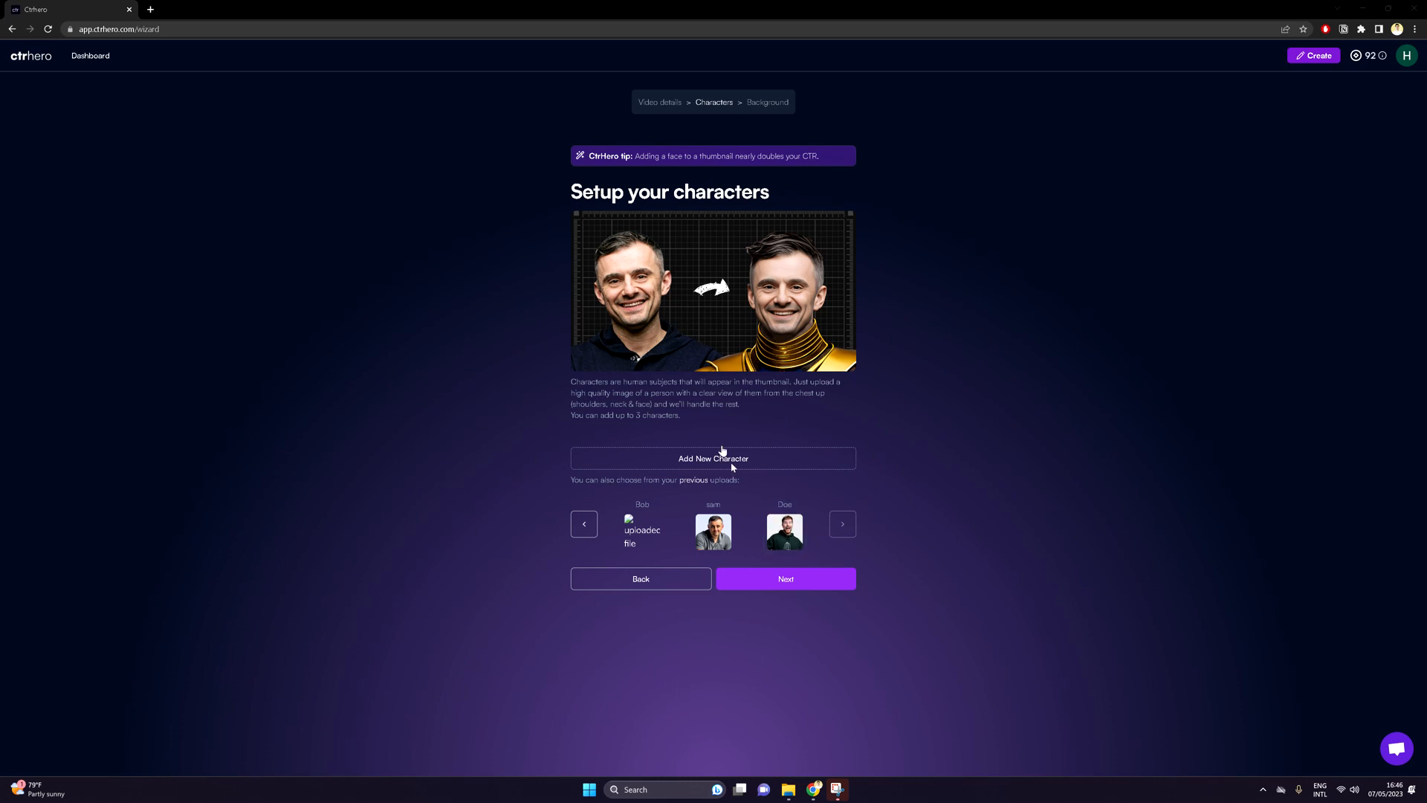
Start a new character and name it PersonA.
click(698, 457)
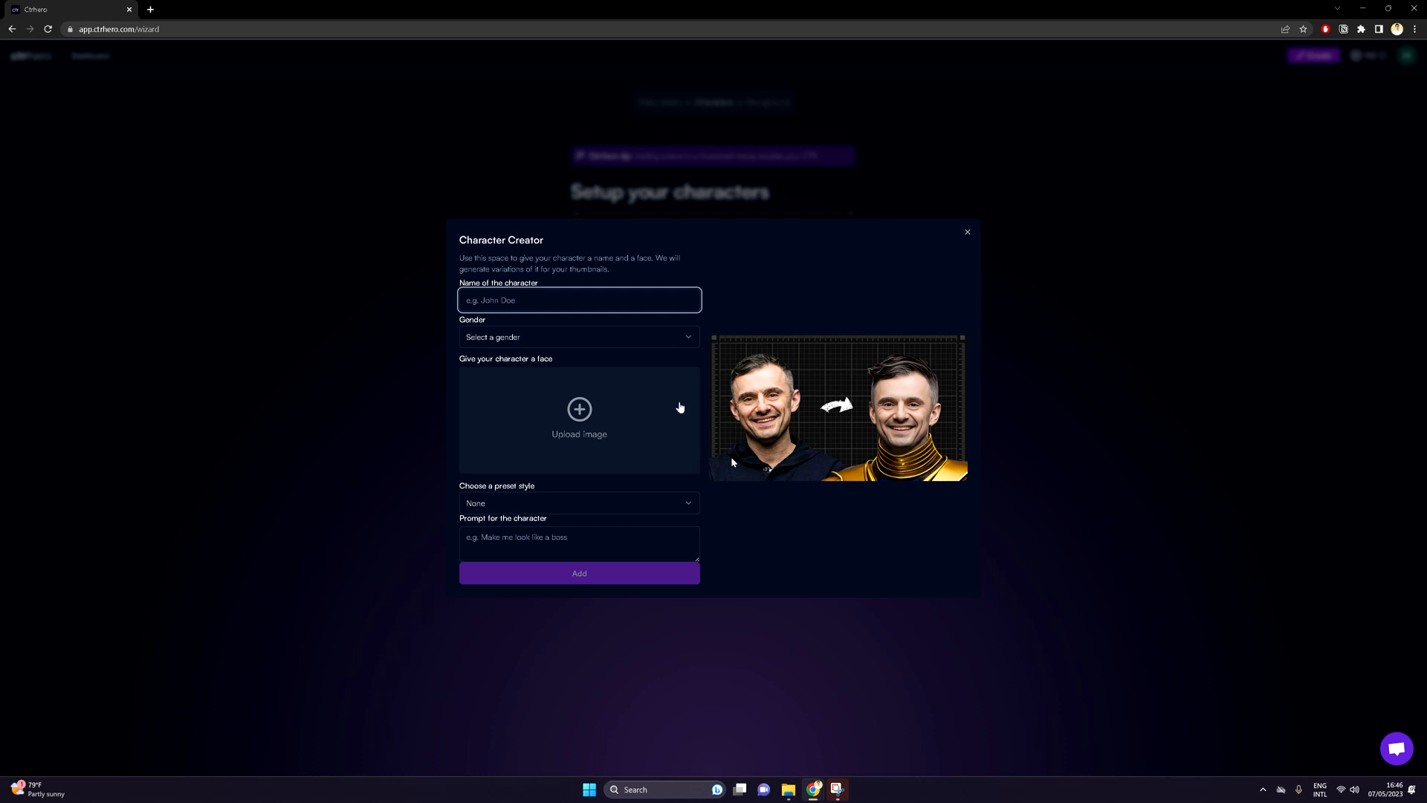
click(549, 300)
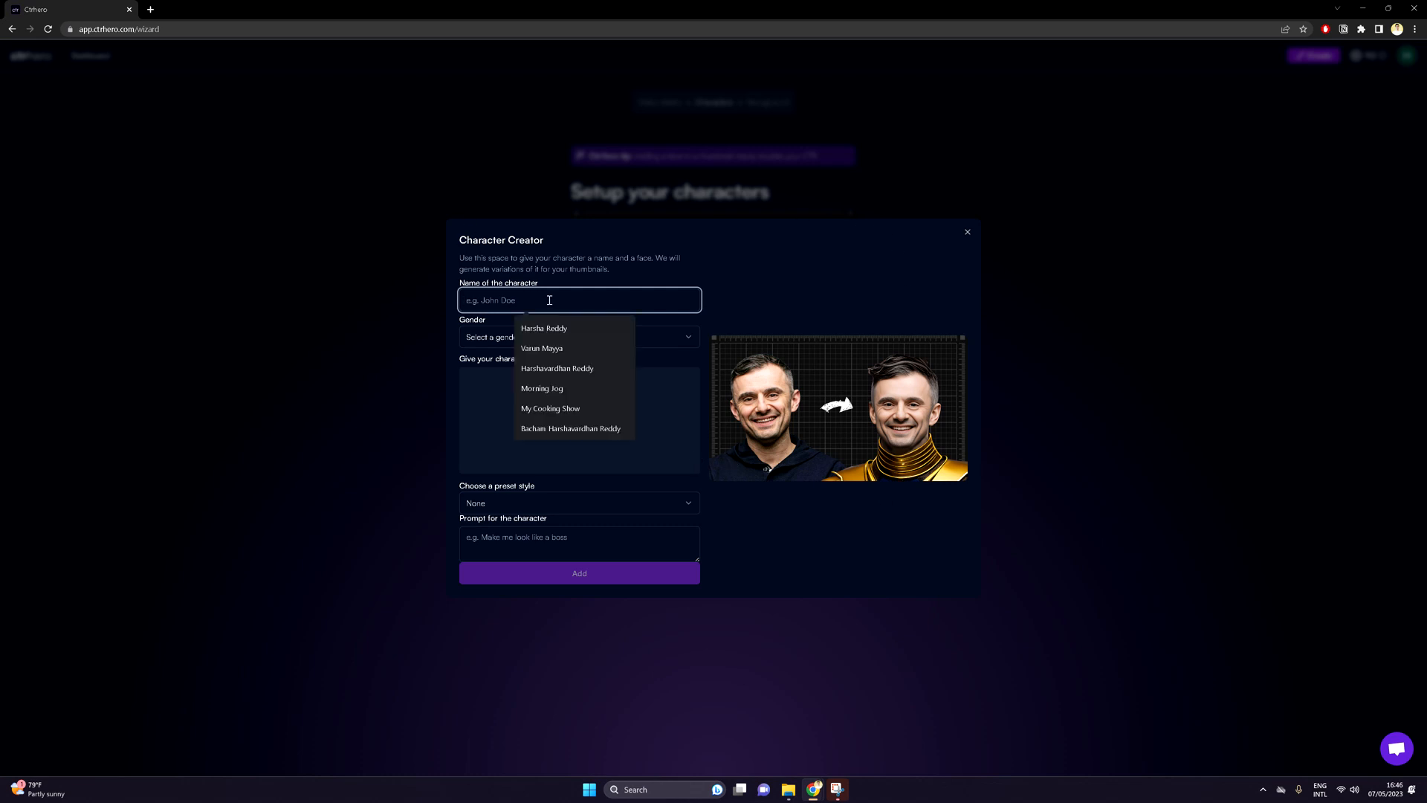
text(Pers)
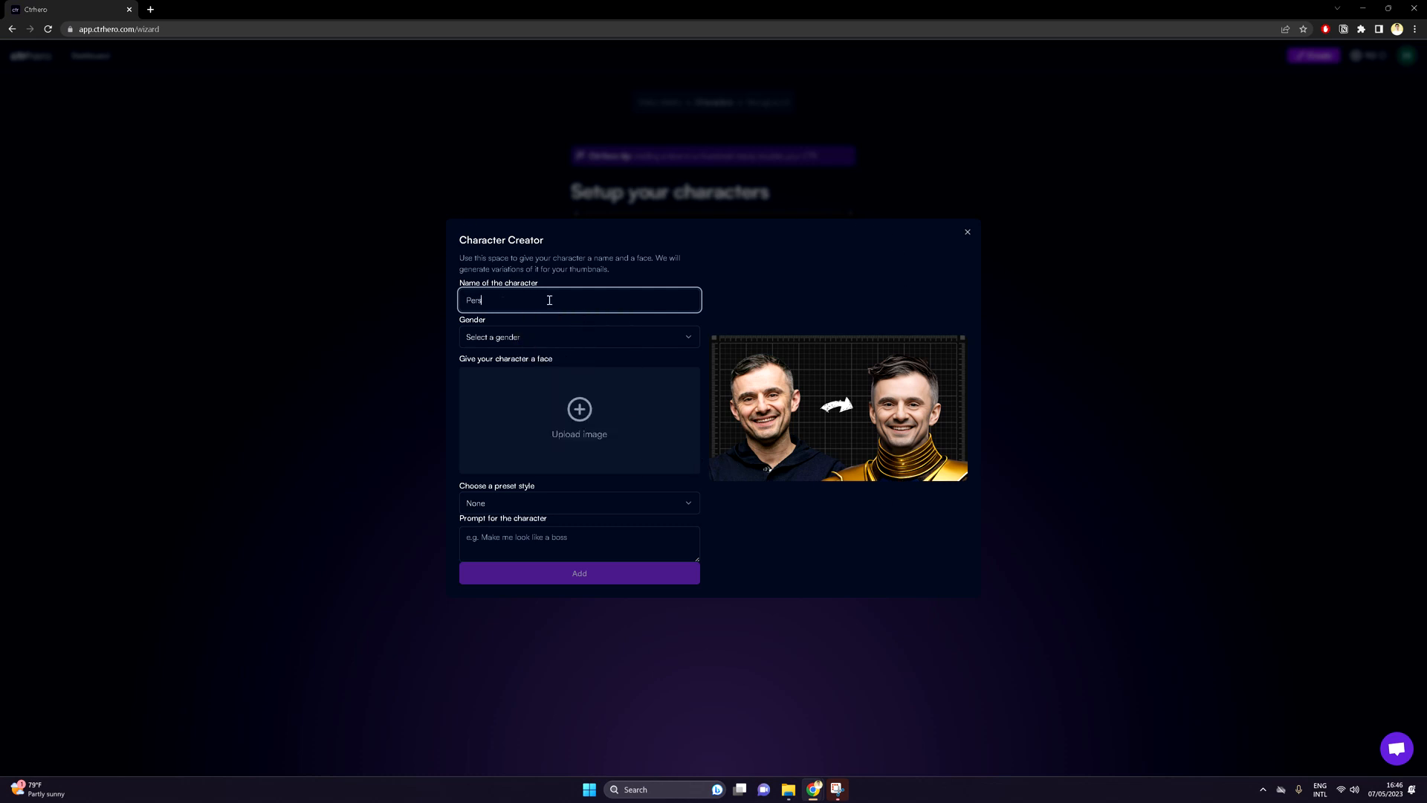
text(onA)
click(524, 338)
click(517, 336)
Upload the 37-MrBeast image as the character's face and save a slightly tighter crop around the head and shoulders.
click(561, 395)
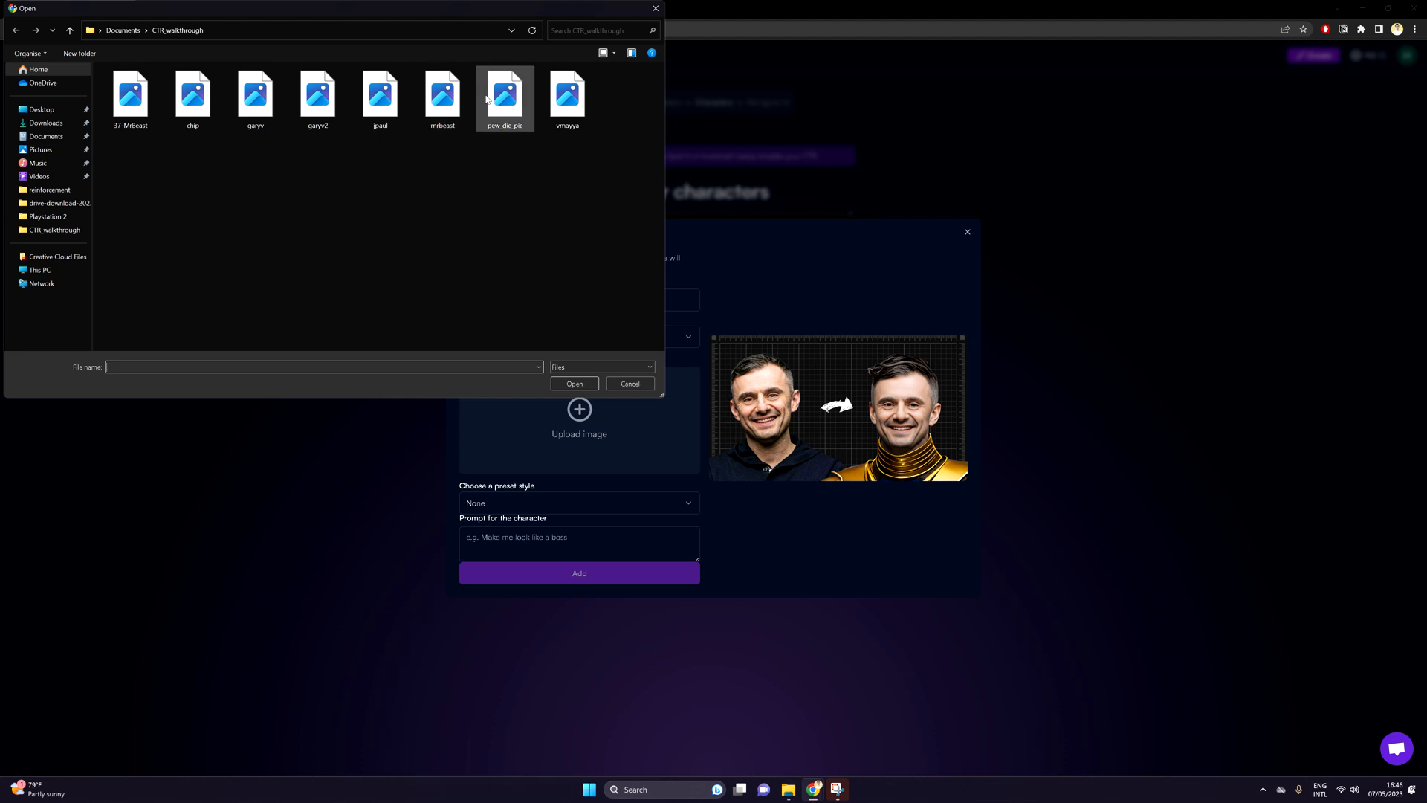
click(132, 97)
click(583, 385)
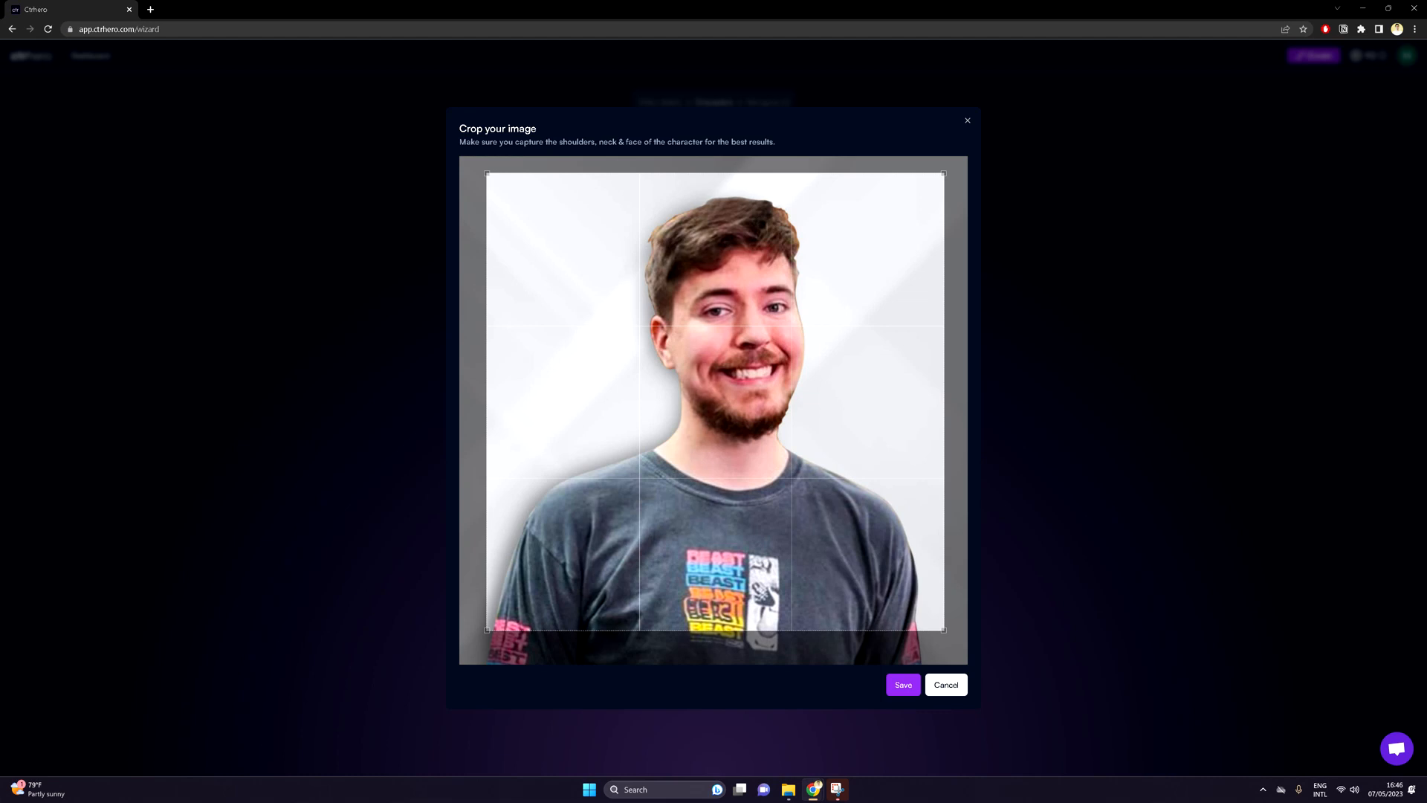
drag(944, 630, 917, 603)
drag(833, 571, 842, 576)
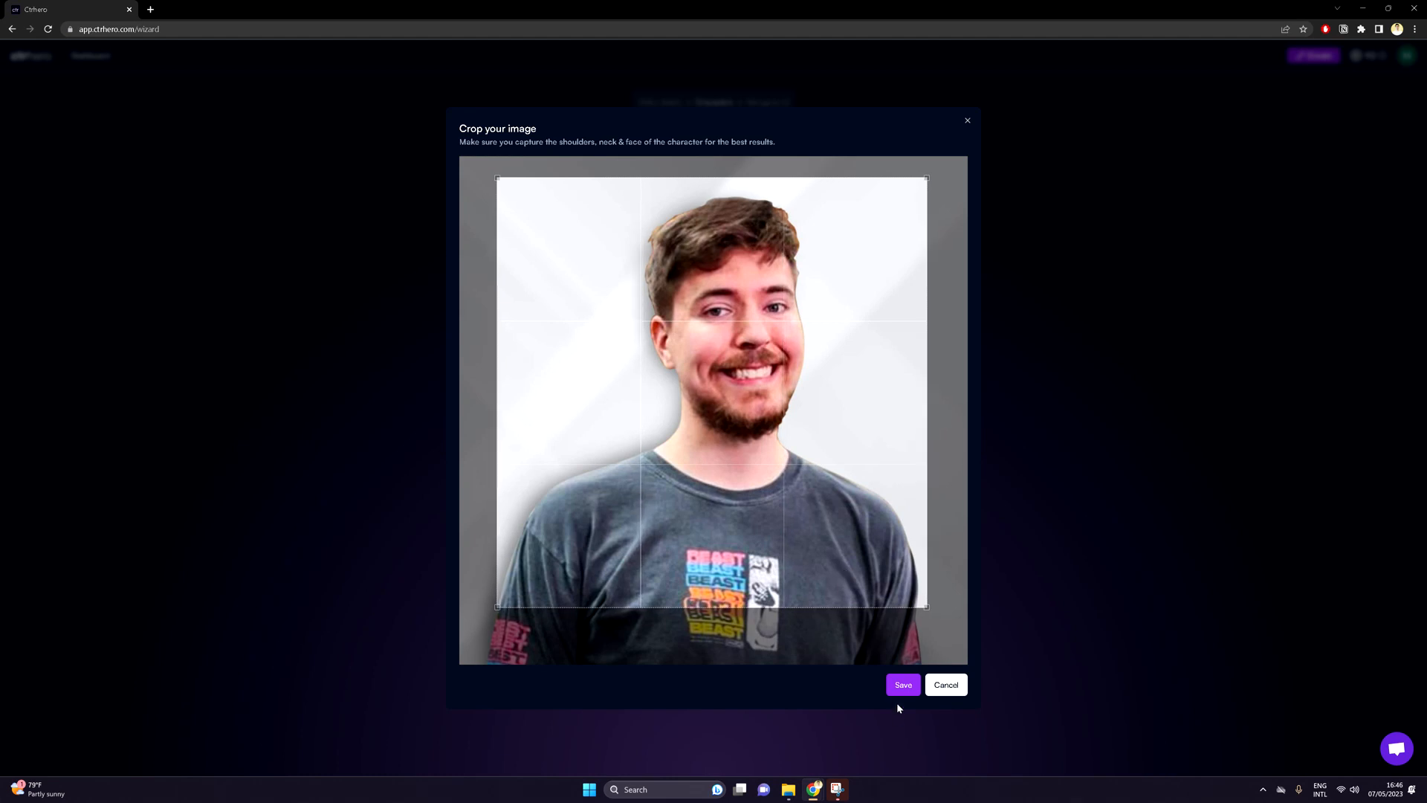
click(902, 687)
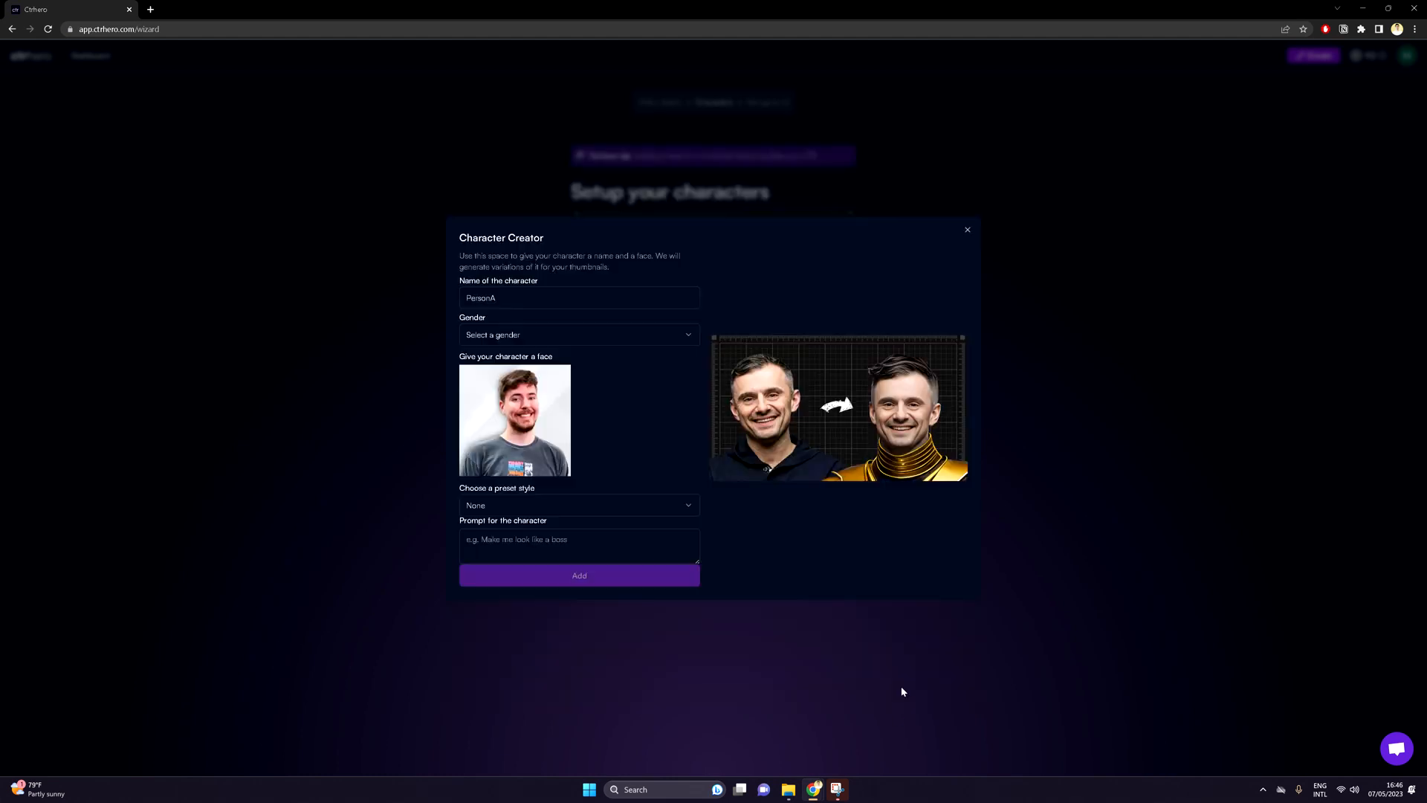
Set PersonA's gender to Male, apply the Astronaut preset style, and add the character.
click(536, 341)
click(520, 344)
click(533, 509)
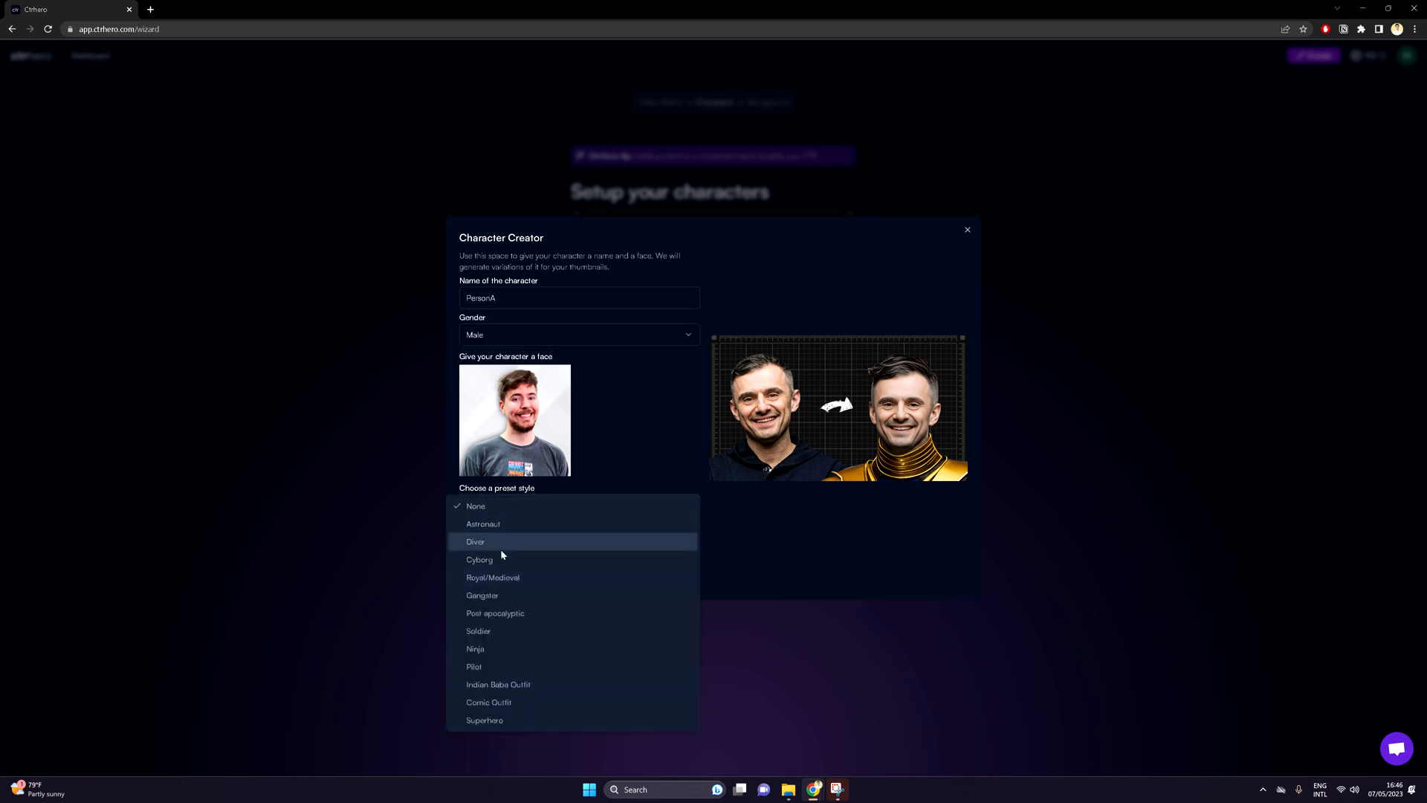
click(496, 523)
click(494, 538)
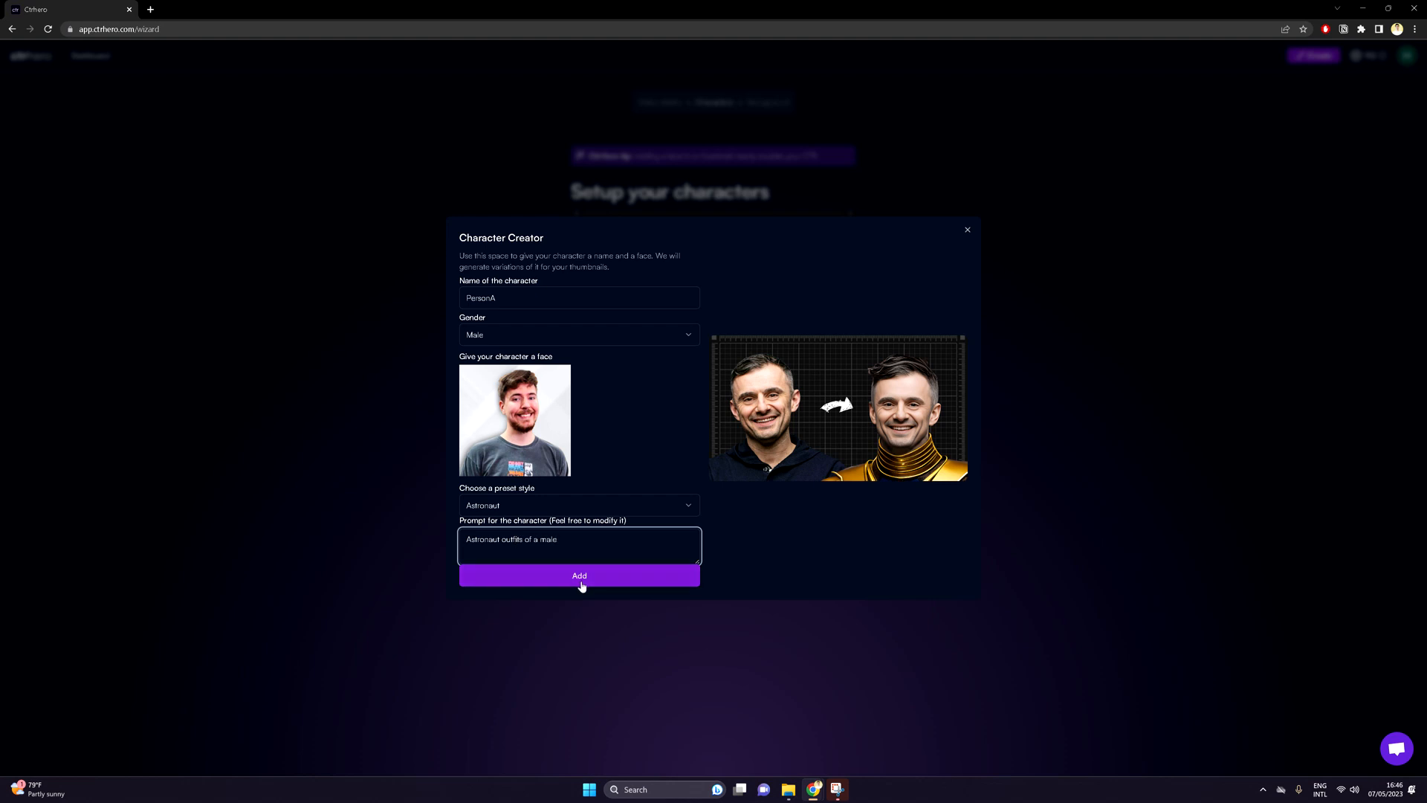
click(580, 583)
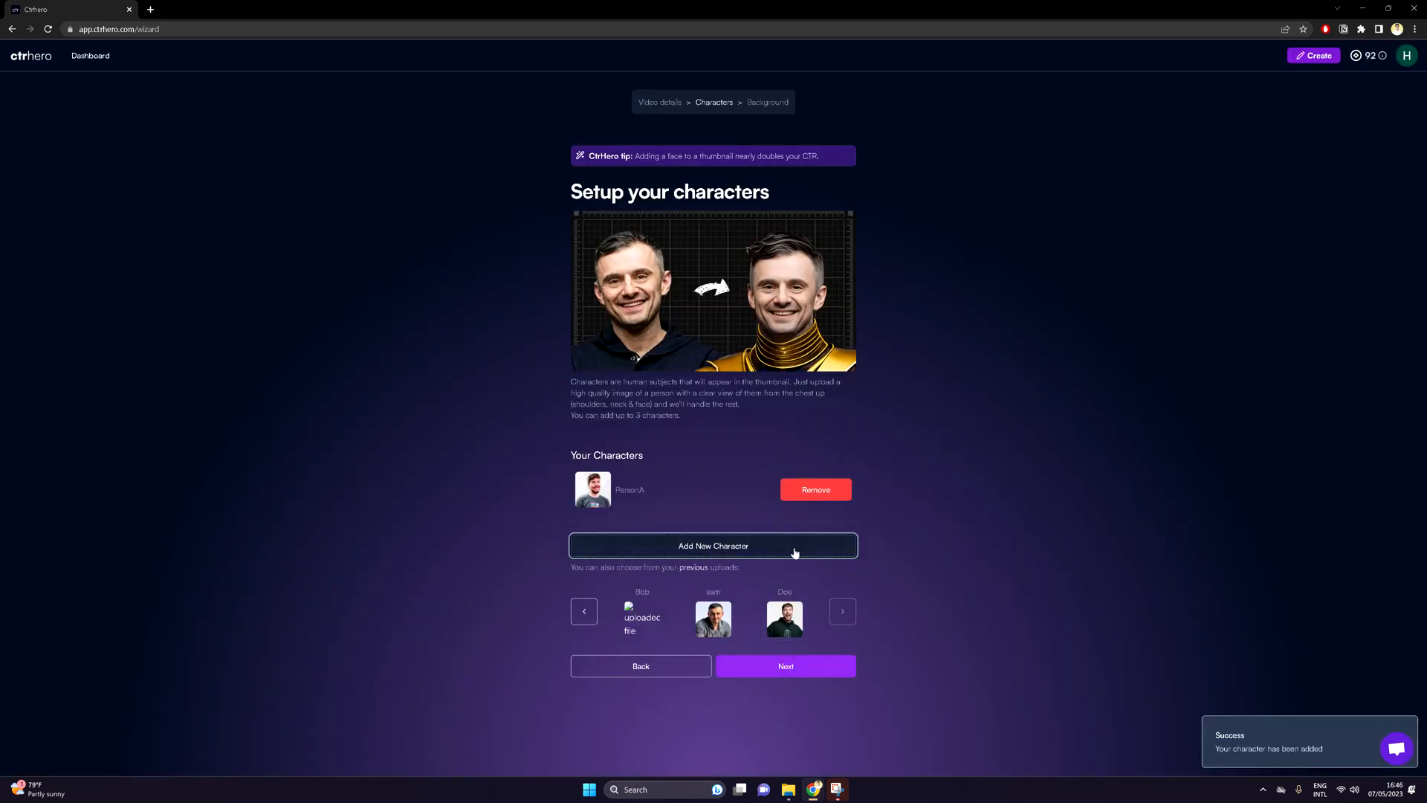
Continue to the background setup, choose the Photographic style with the suggested keywords, and finish to generate thumbnails.
click(827, 668)
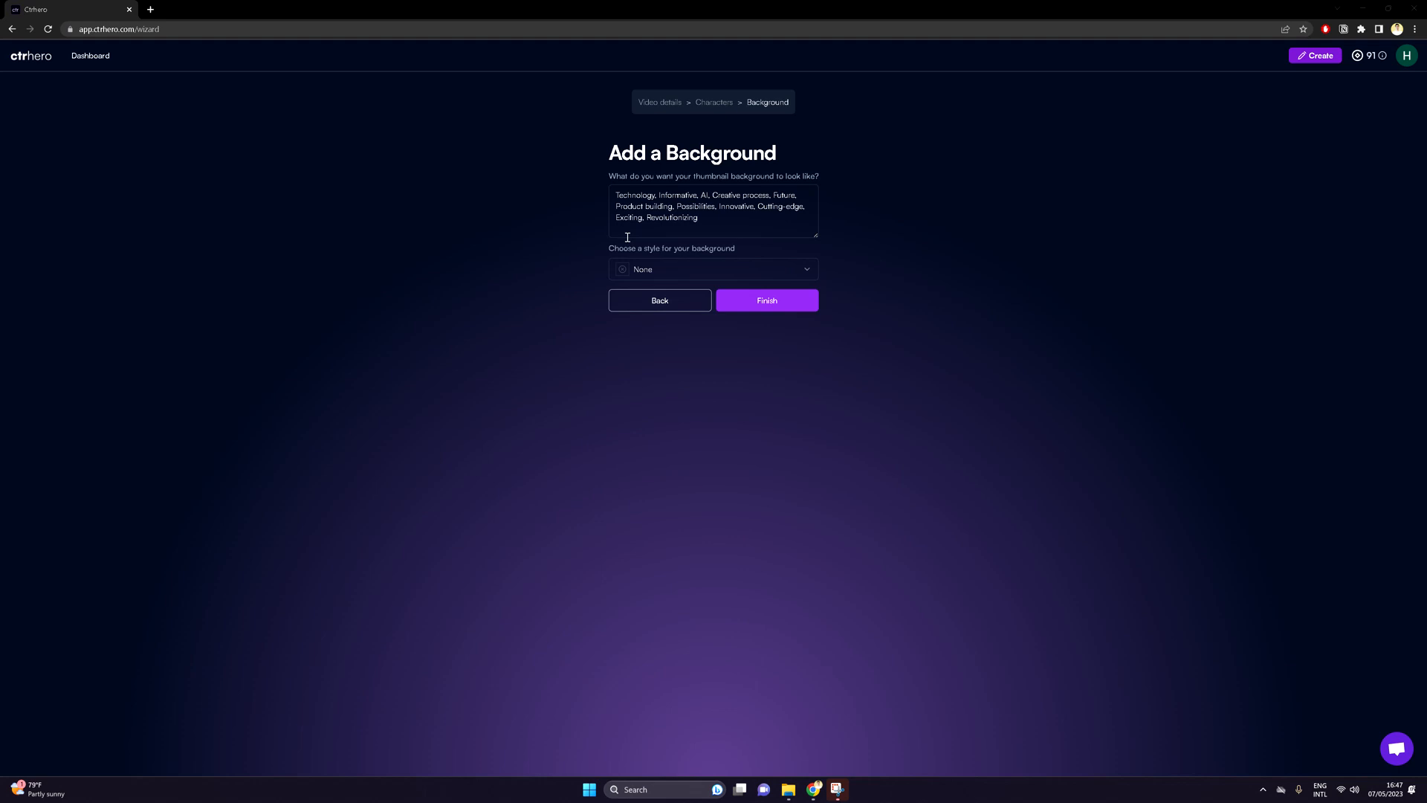
click(679, 271)
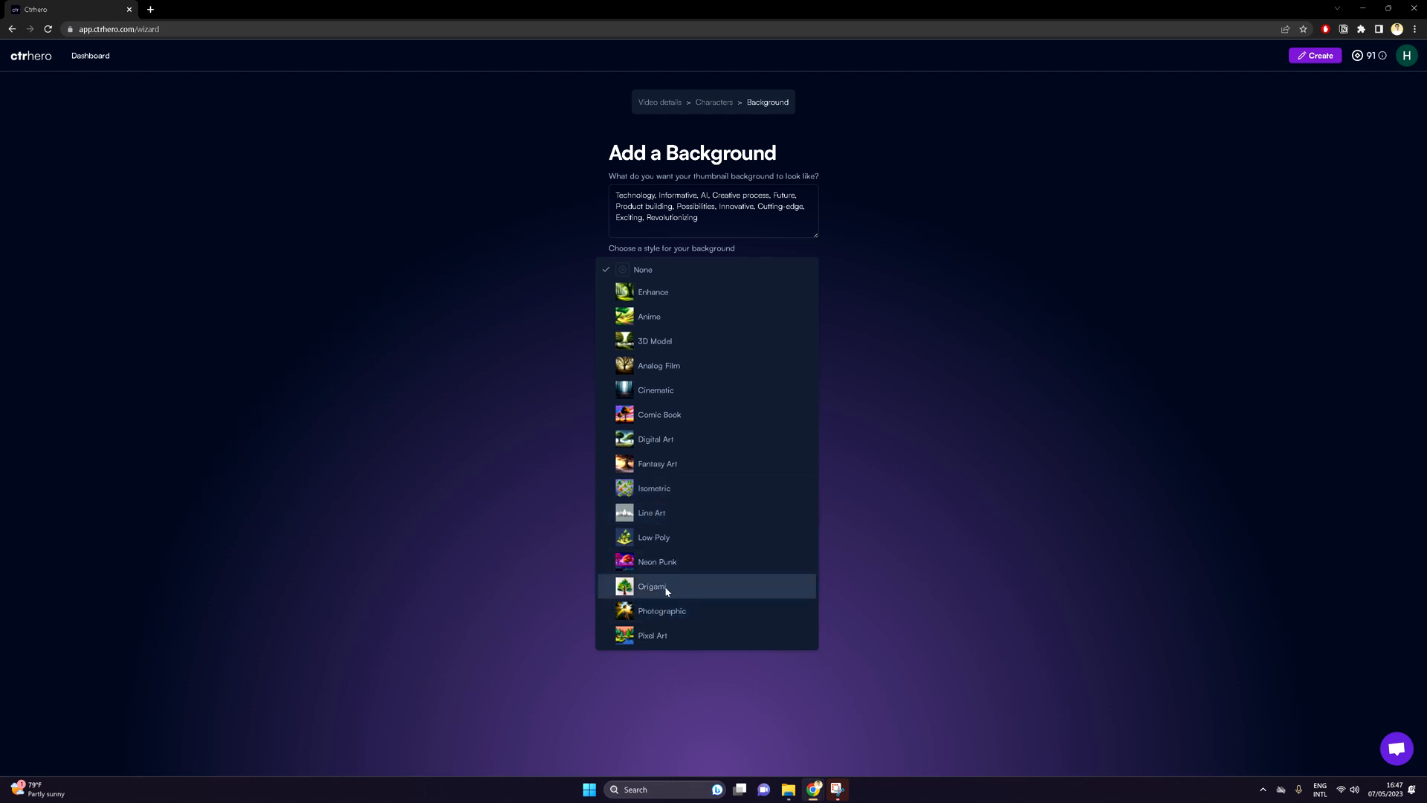
click(662, 610)
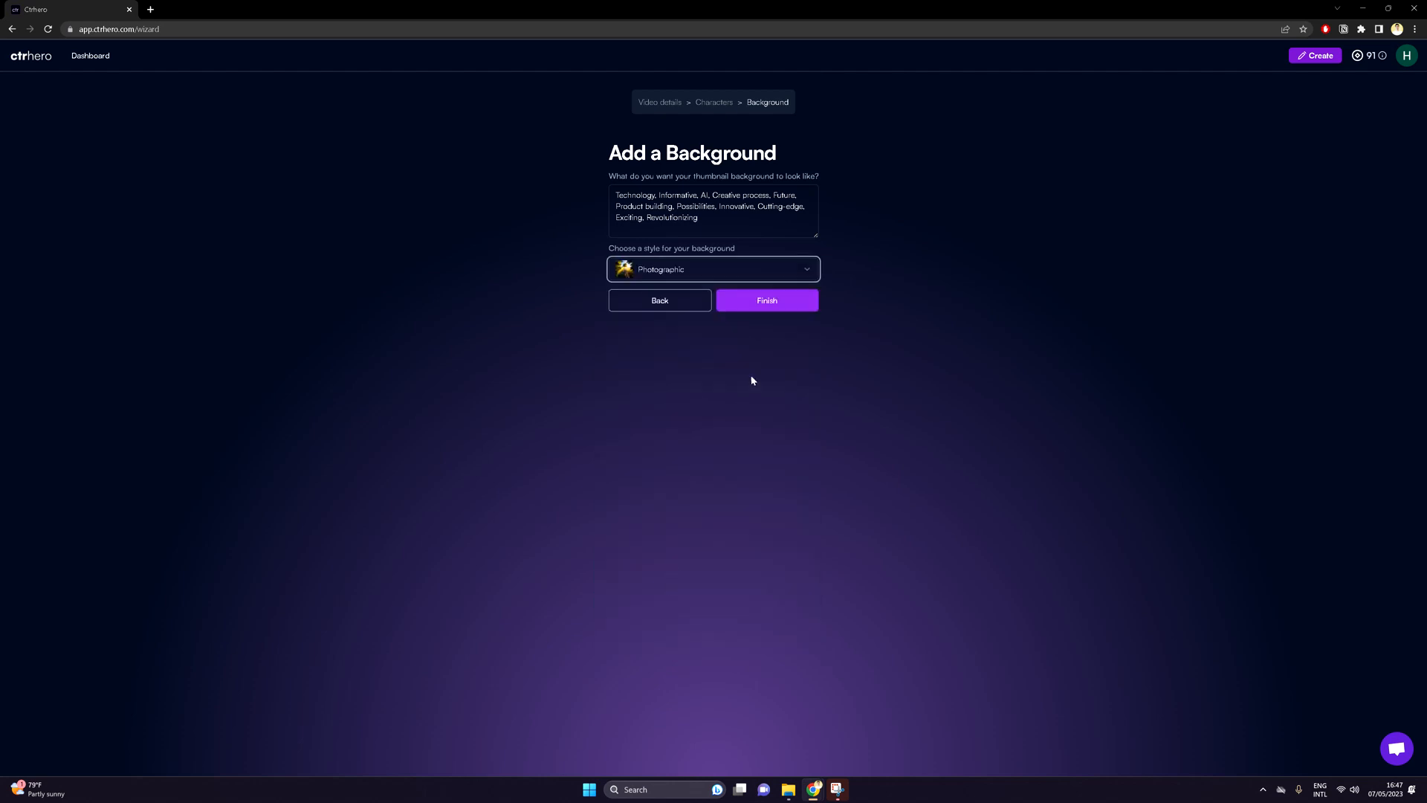
click(768, 308)
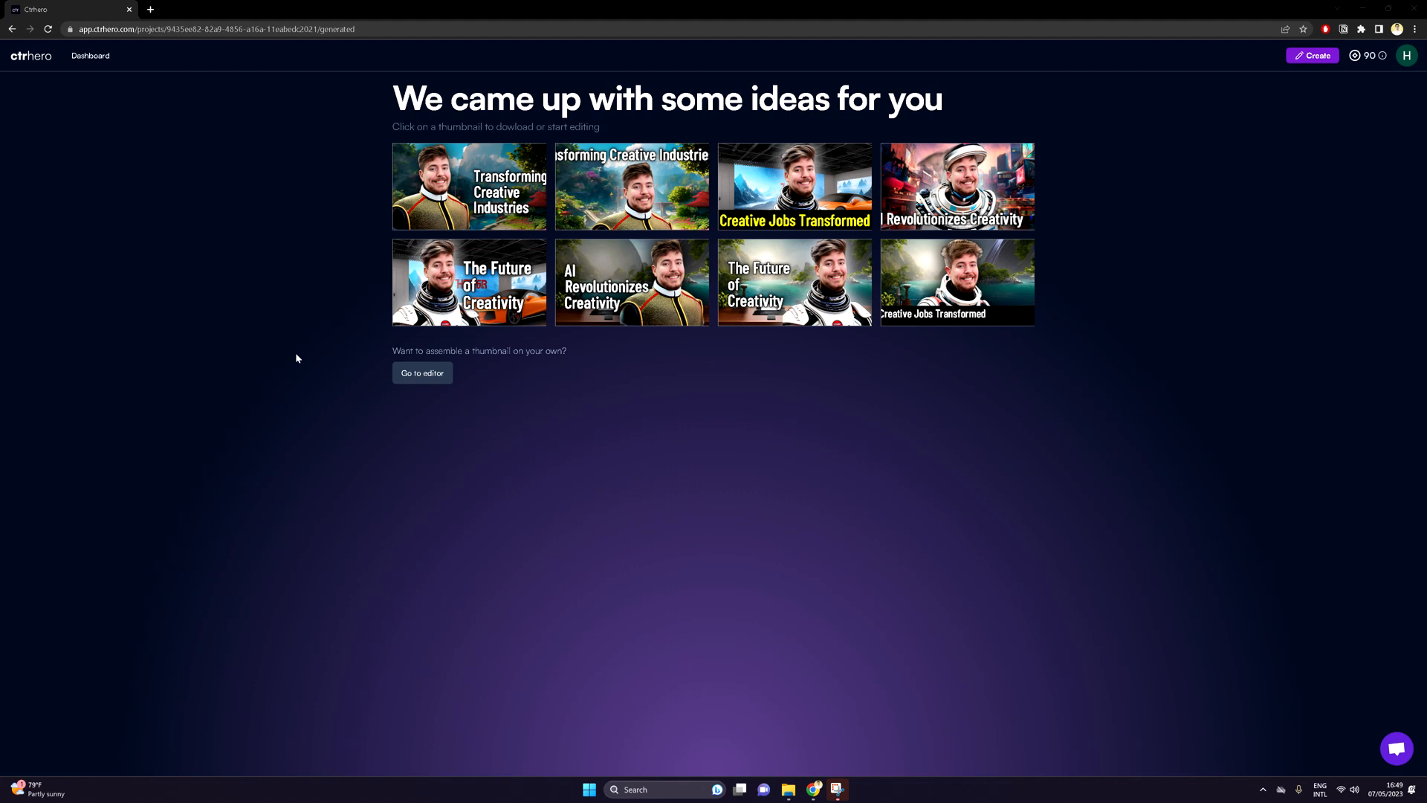
Open the "The Future of Creativity" thumbnail with the lake background and white spacesuit for editing.
click(783, 290)
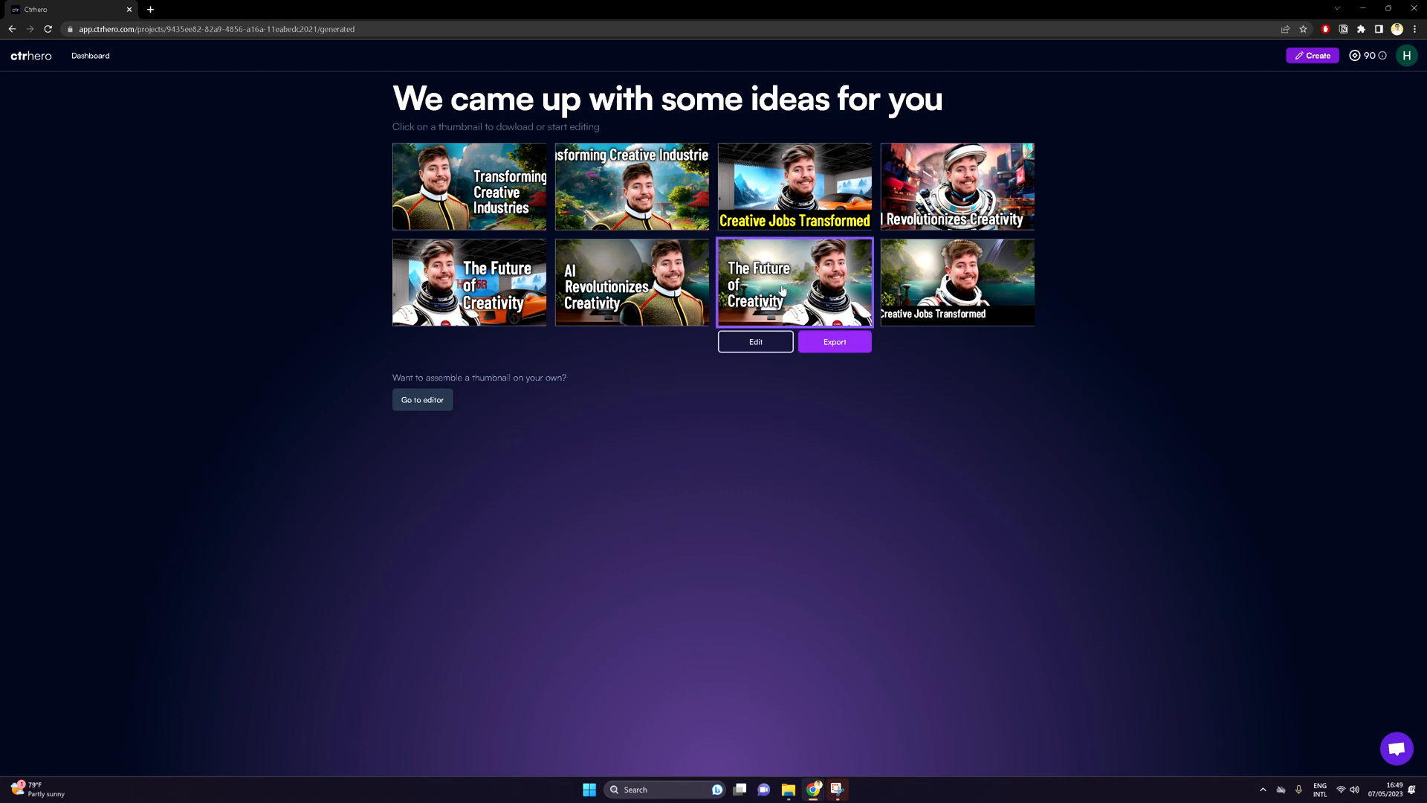
click(767, 347)
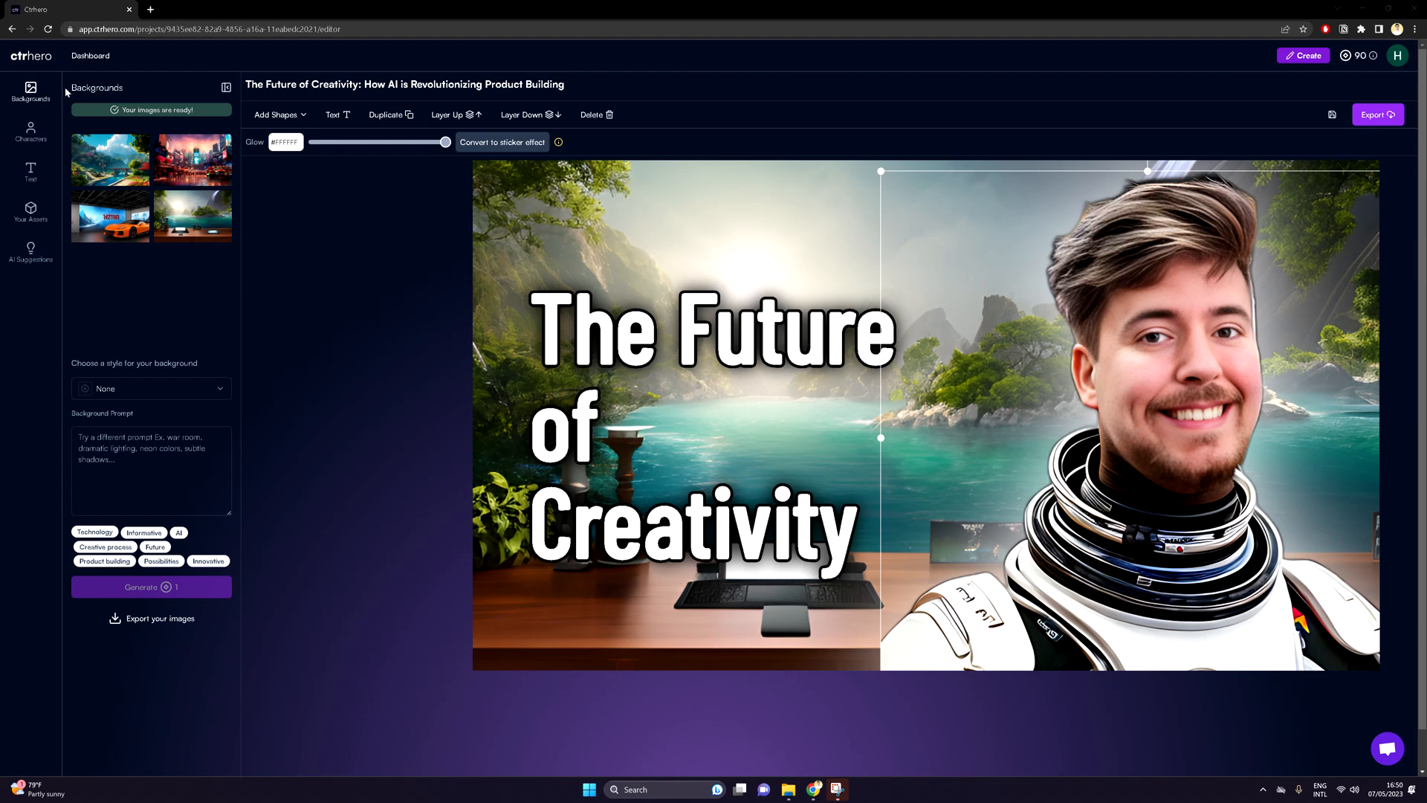
Try the neon city, lake, and orange car backgrounds on the thumbnail.
click(188, 162)
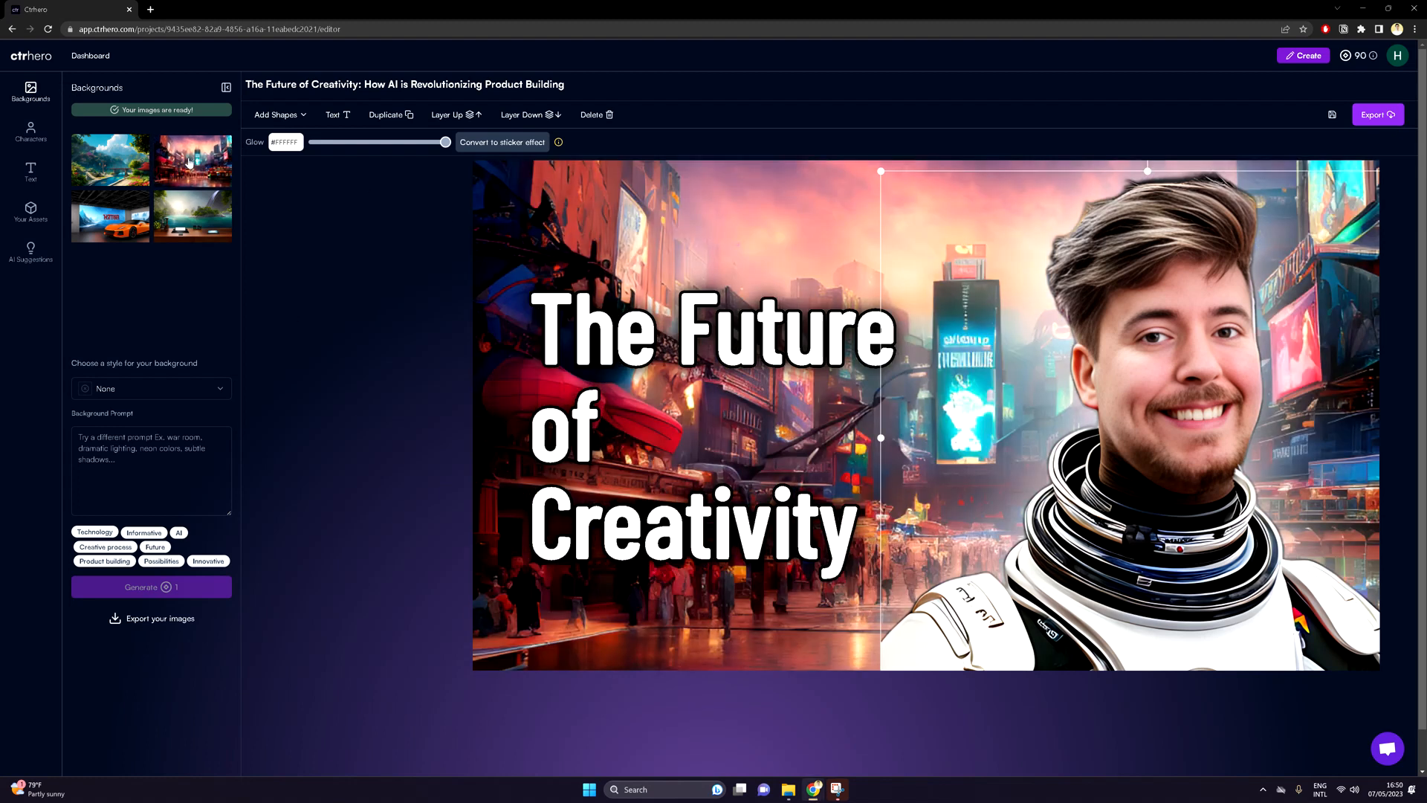
click(194, 214)
click(118, 213)
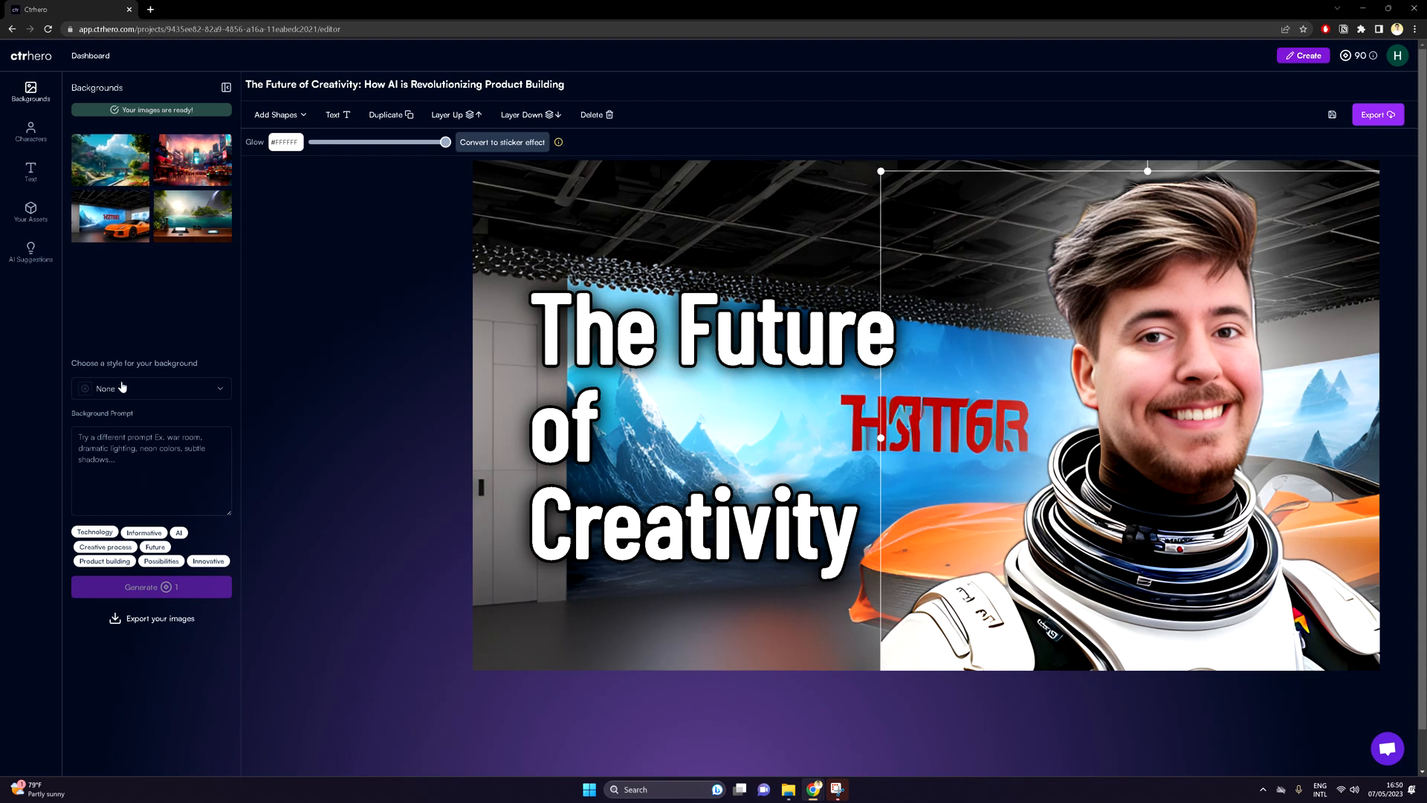
Generate new backgrounds in the Photographic style from the prompt "Barren landscape, desert, dry, sunny, few trees".
click(137, 459)
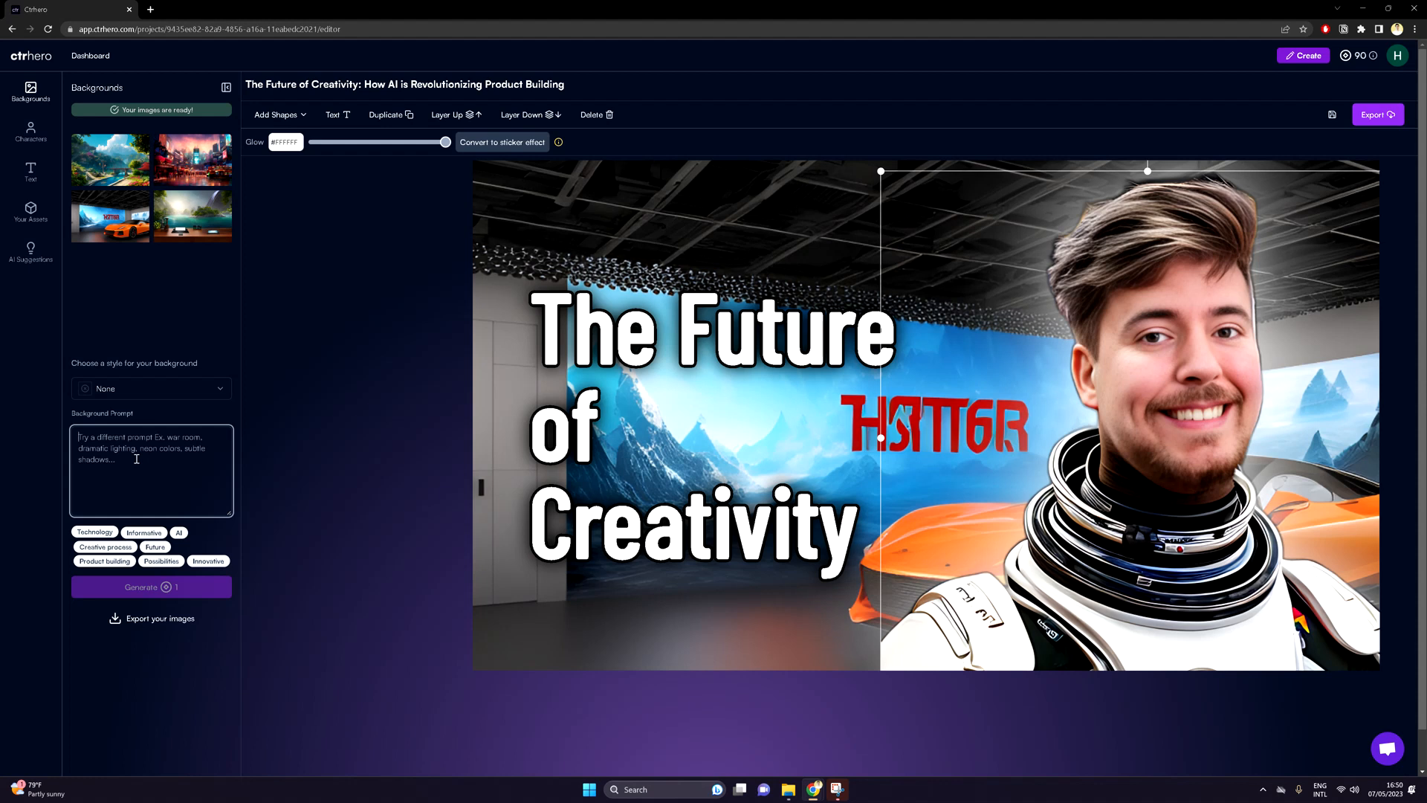
text(Barren)
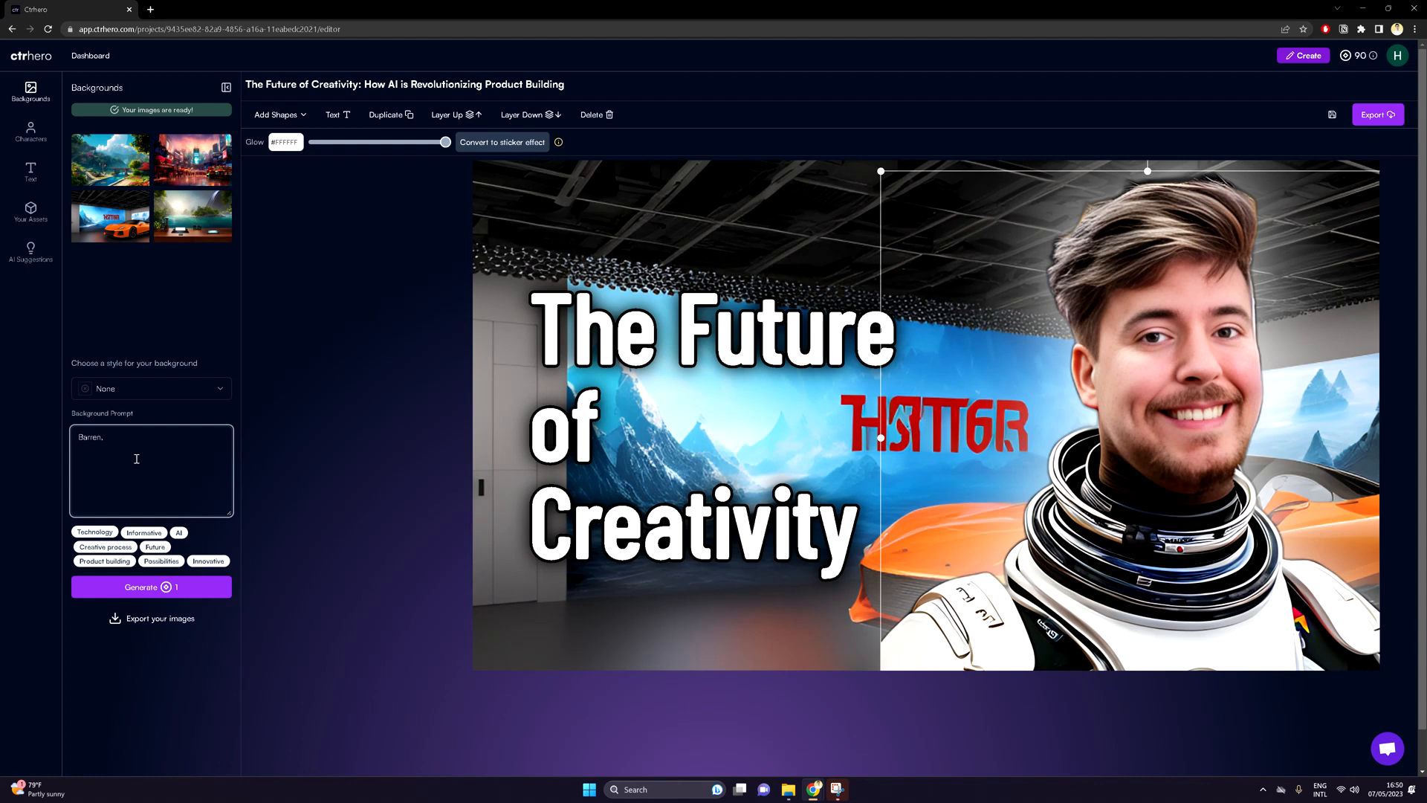
text( landsa)
text(ape, desert, dry, sunny, few trees)
click(178, 389)
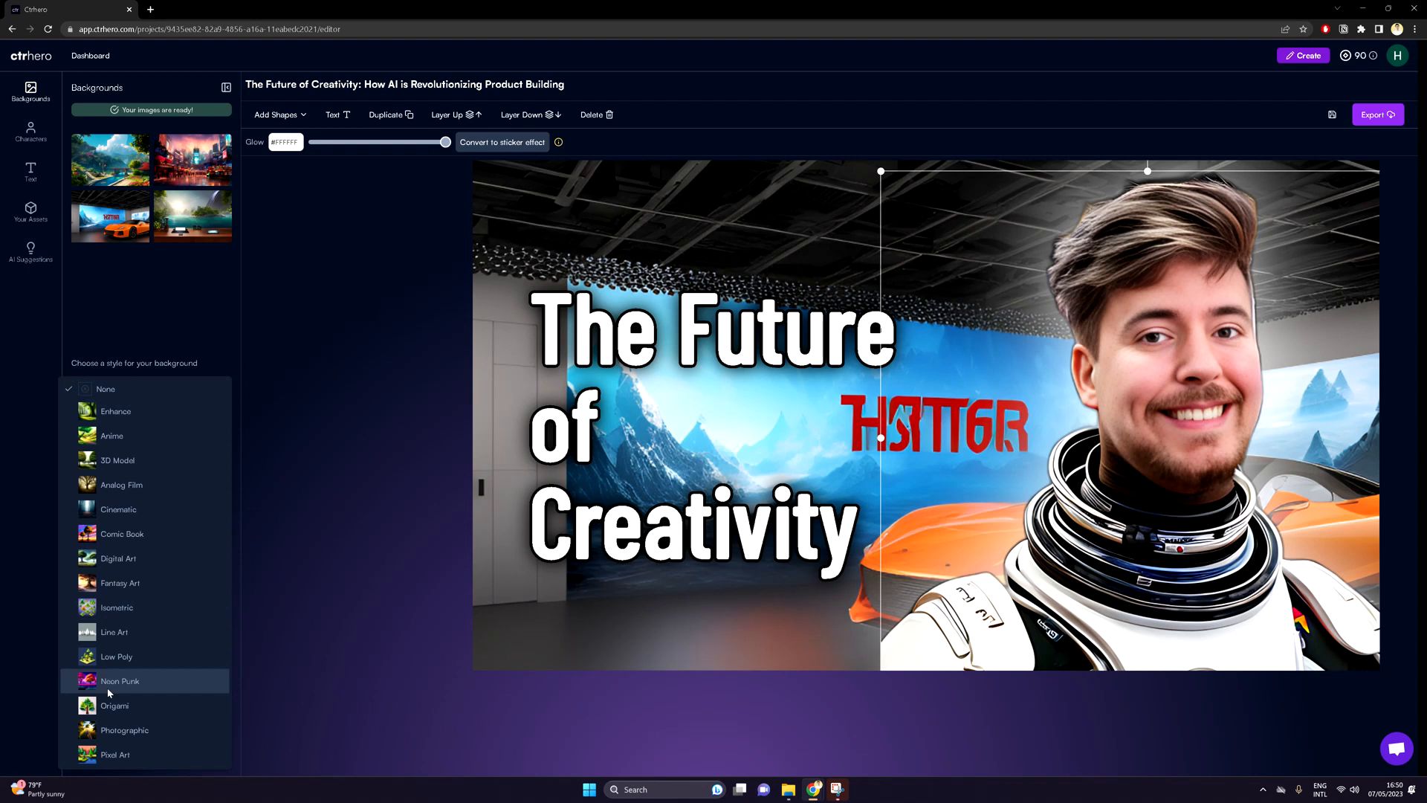
click(111, 726)
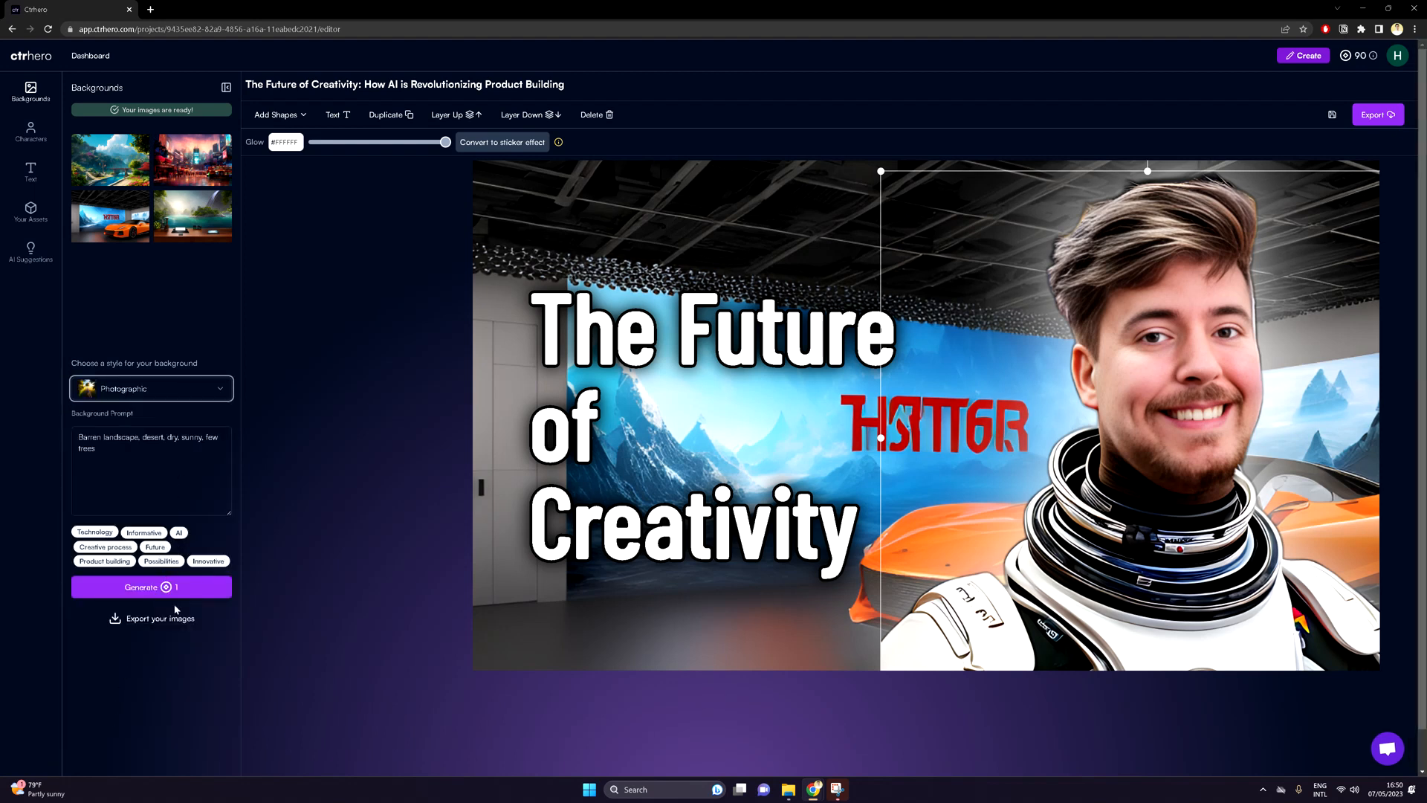
click(143, 590)
click(161, 589)
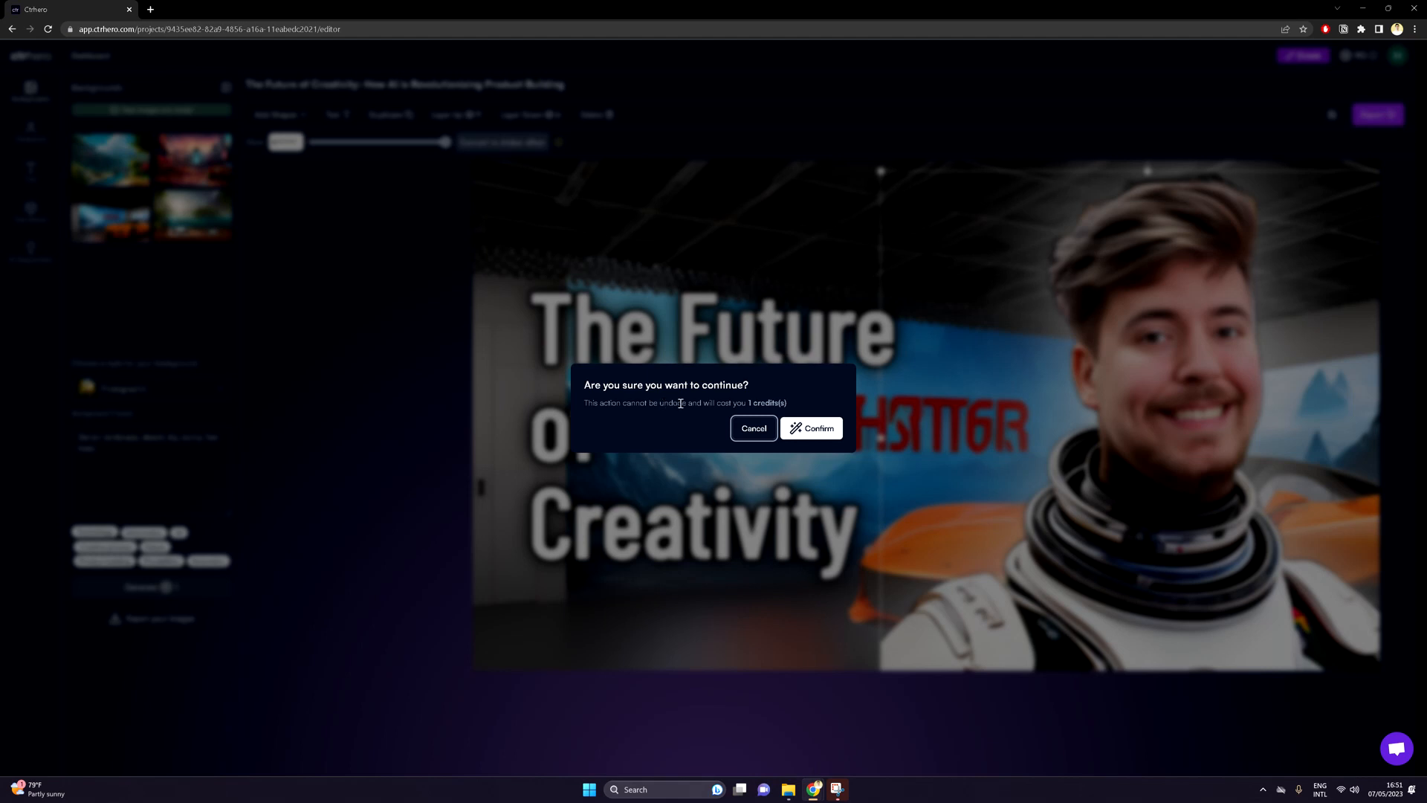
click(815, 430)
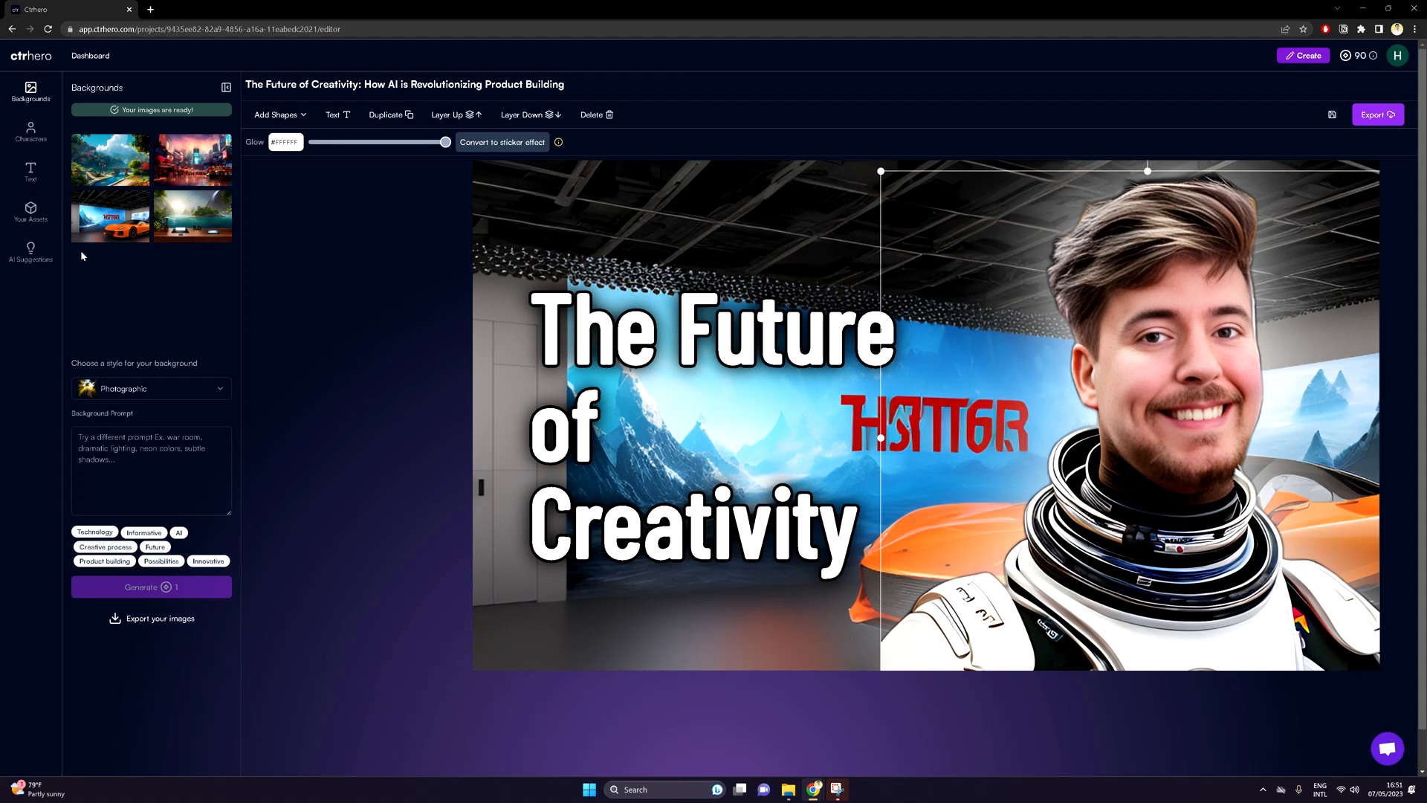
Reload the editor, try the cracked-earth desert background, and apply the sandy desert with bushes and a tree to the thumbnail.
click(49, 29)
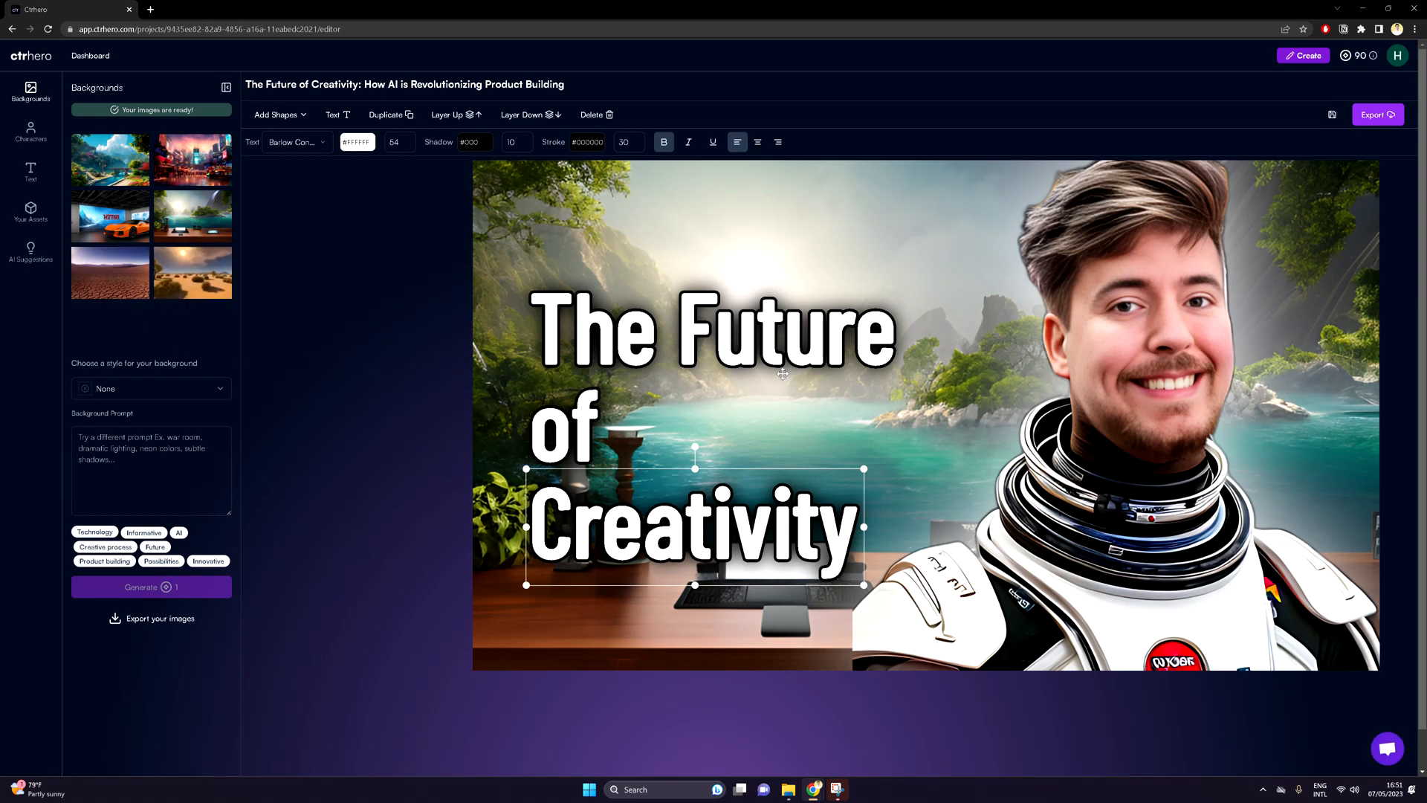
scroll(203, 319, down, 1)
scroll(178, 297, up, 1)
scroll(154, 274, down, 1)
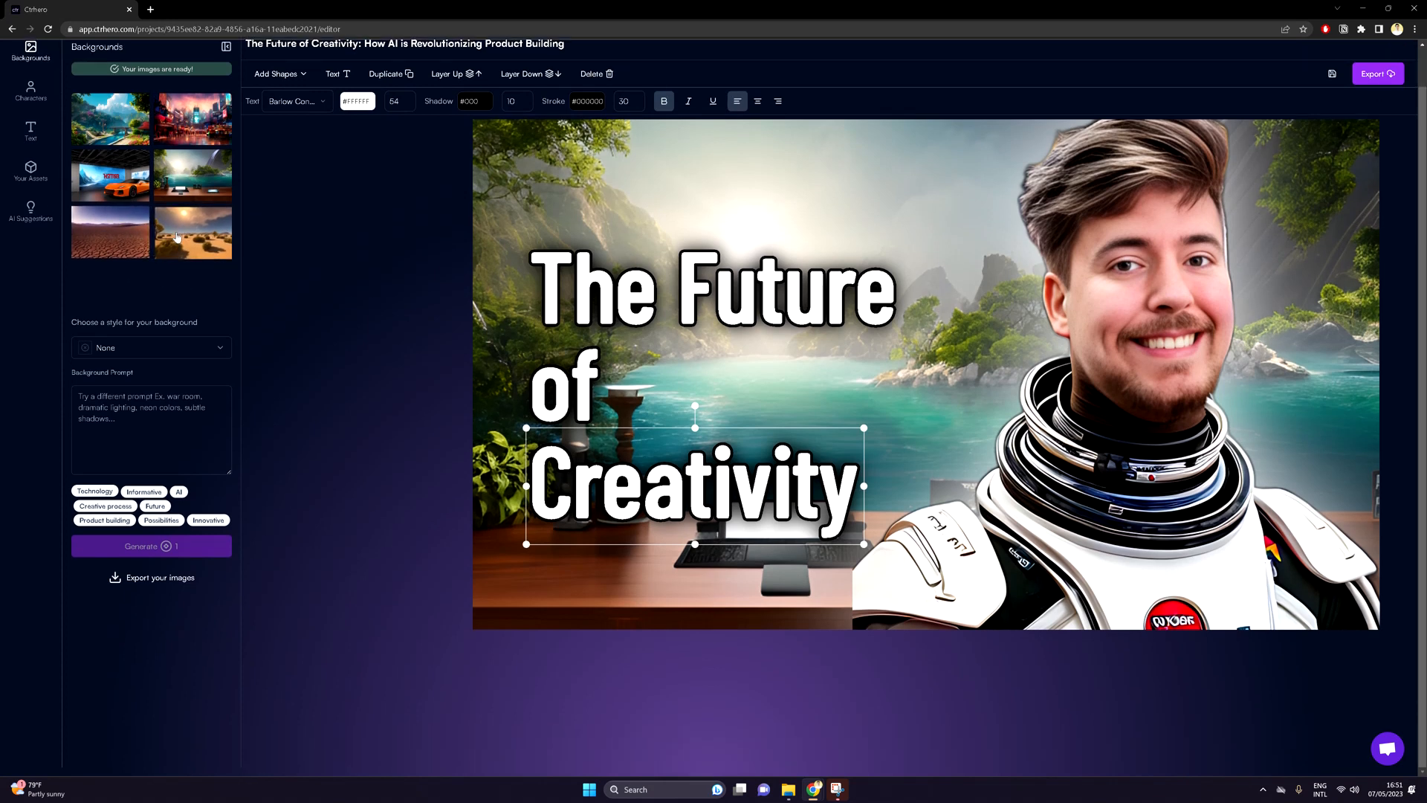
click(135, 253)
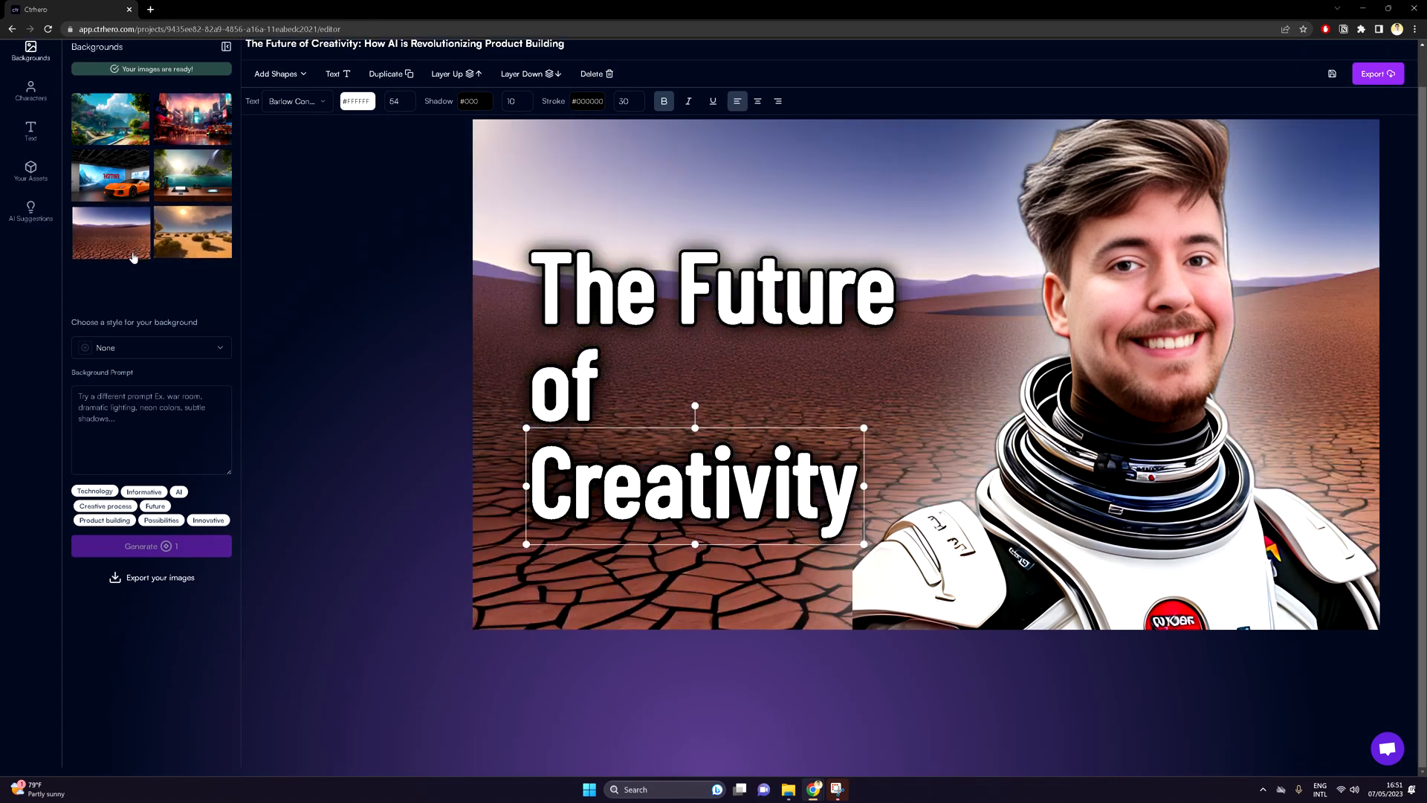
click(211, 244)
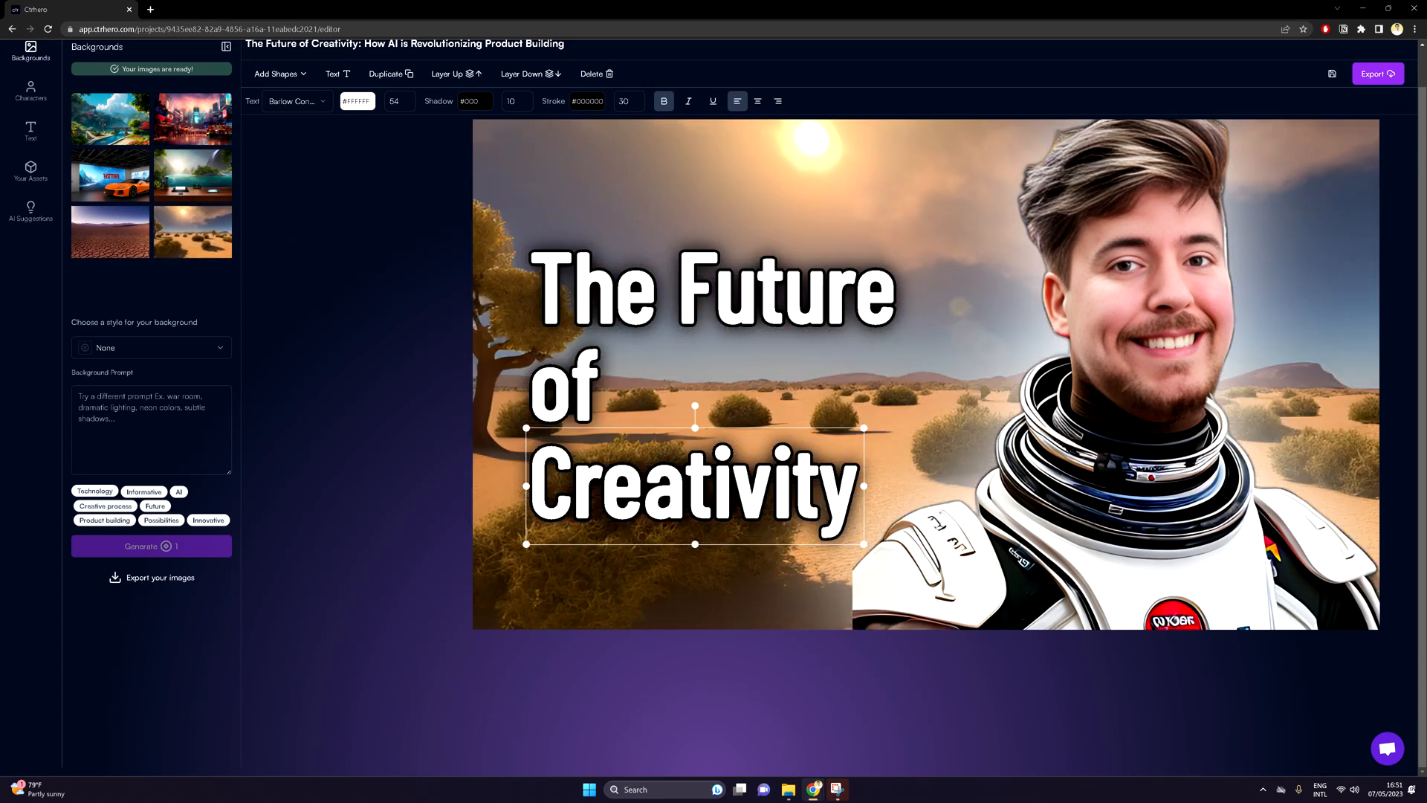
scroll(3, 155, up, 1)
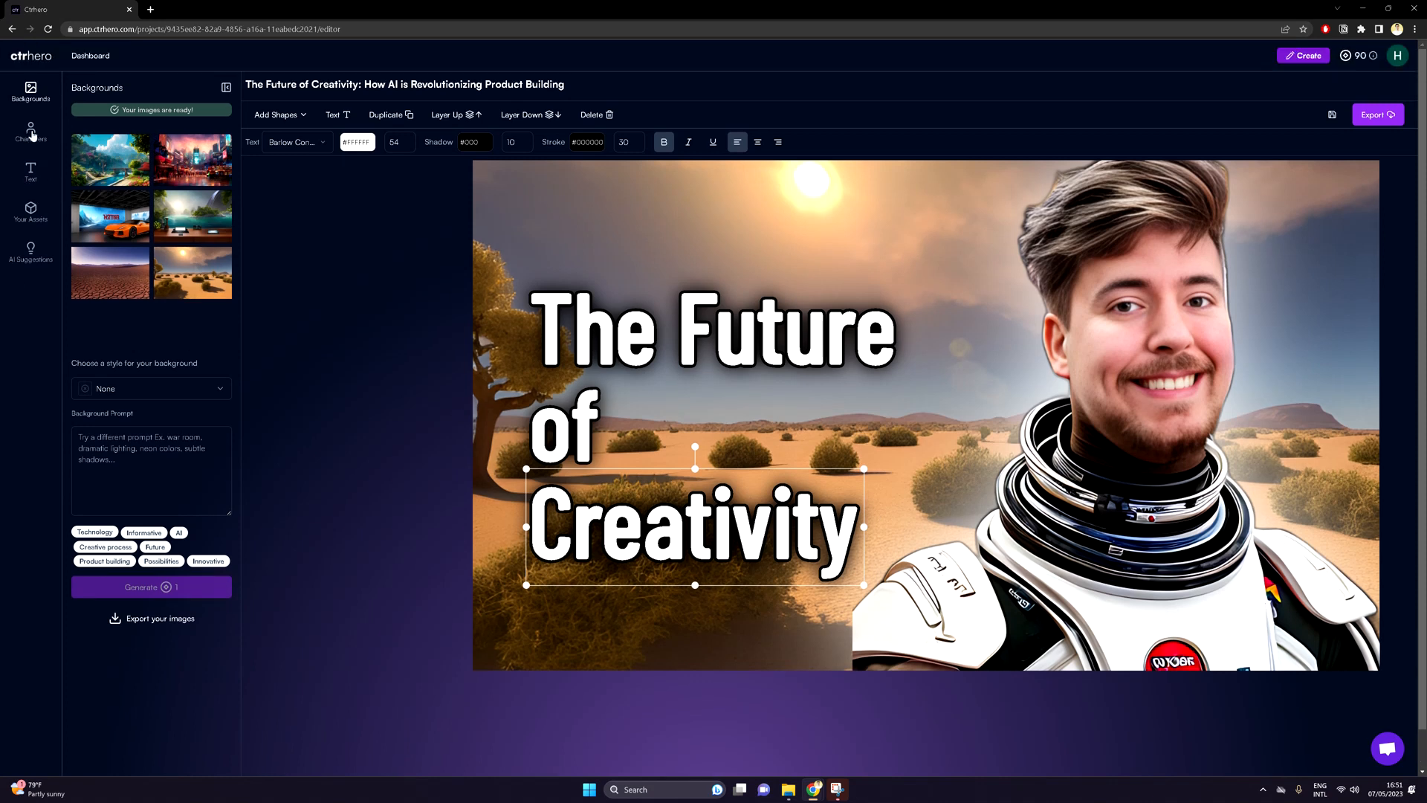
Place the smiling white-spacesuit version of the character on the right side of the thumbnail.
click(31, 134)
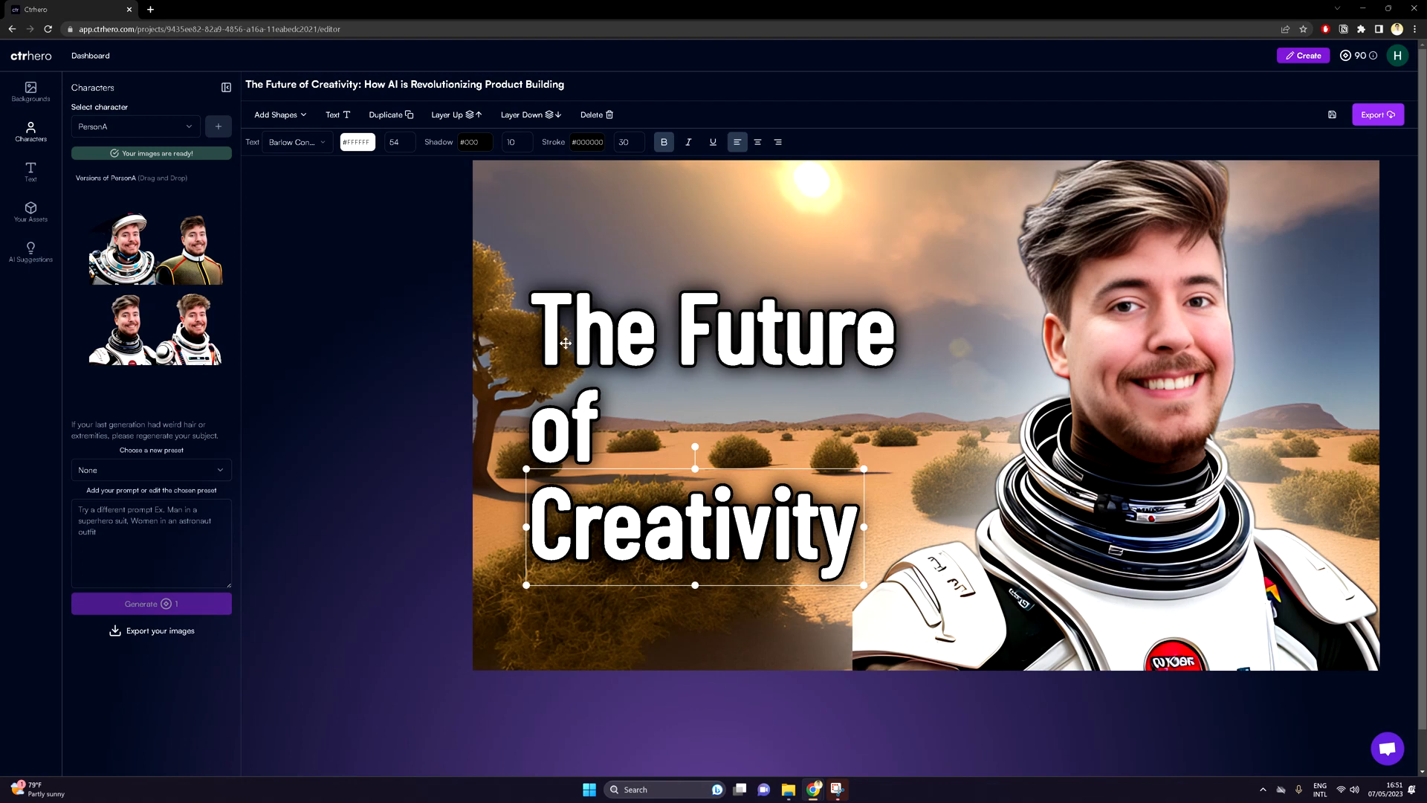
drag(130, 322, 1182, 423)
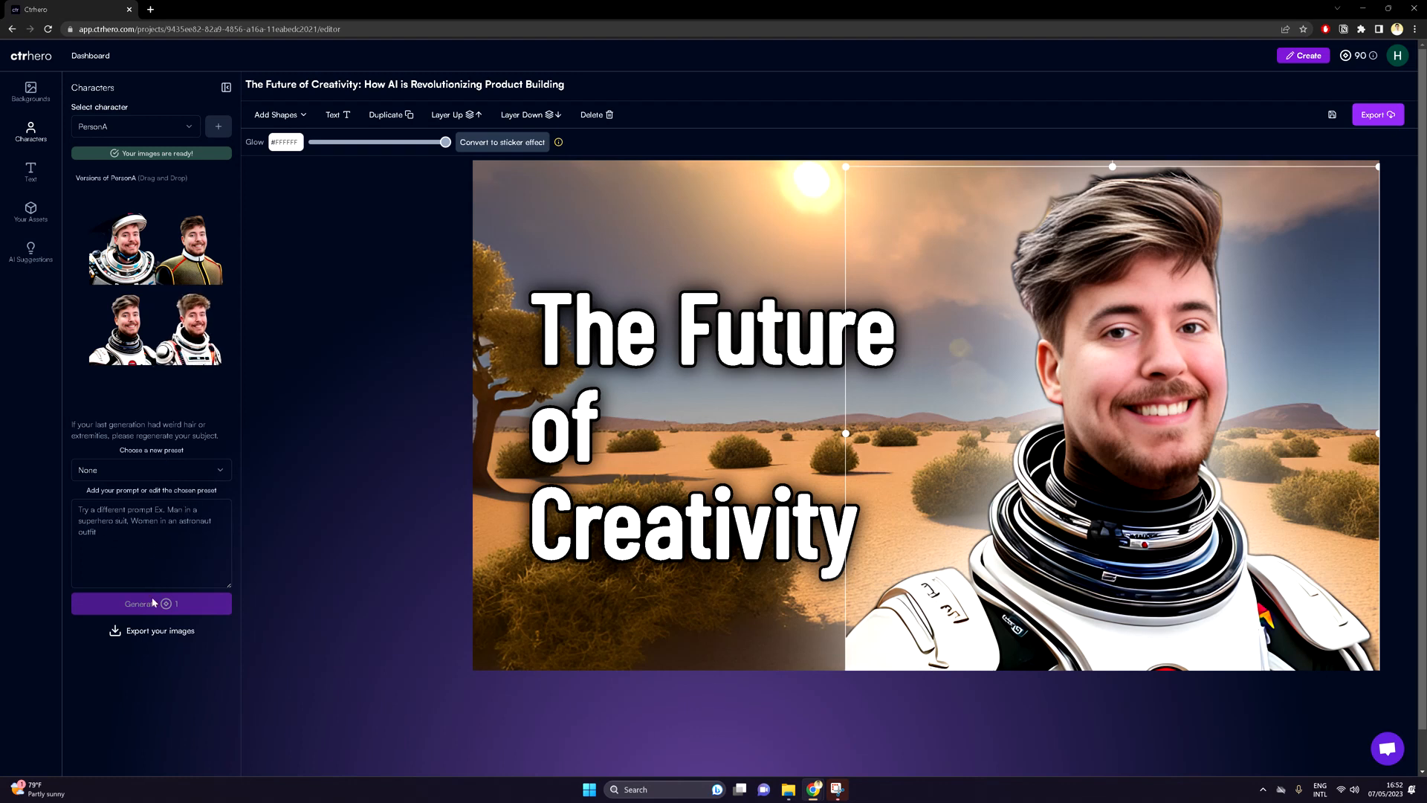
Examine the suggested thumbnail texts and the font and style presets for AI-generated text.
click(30, 183)
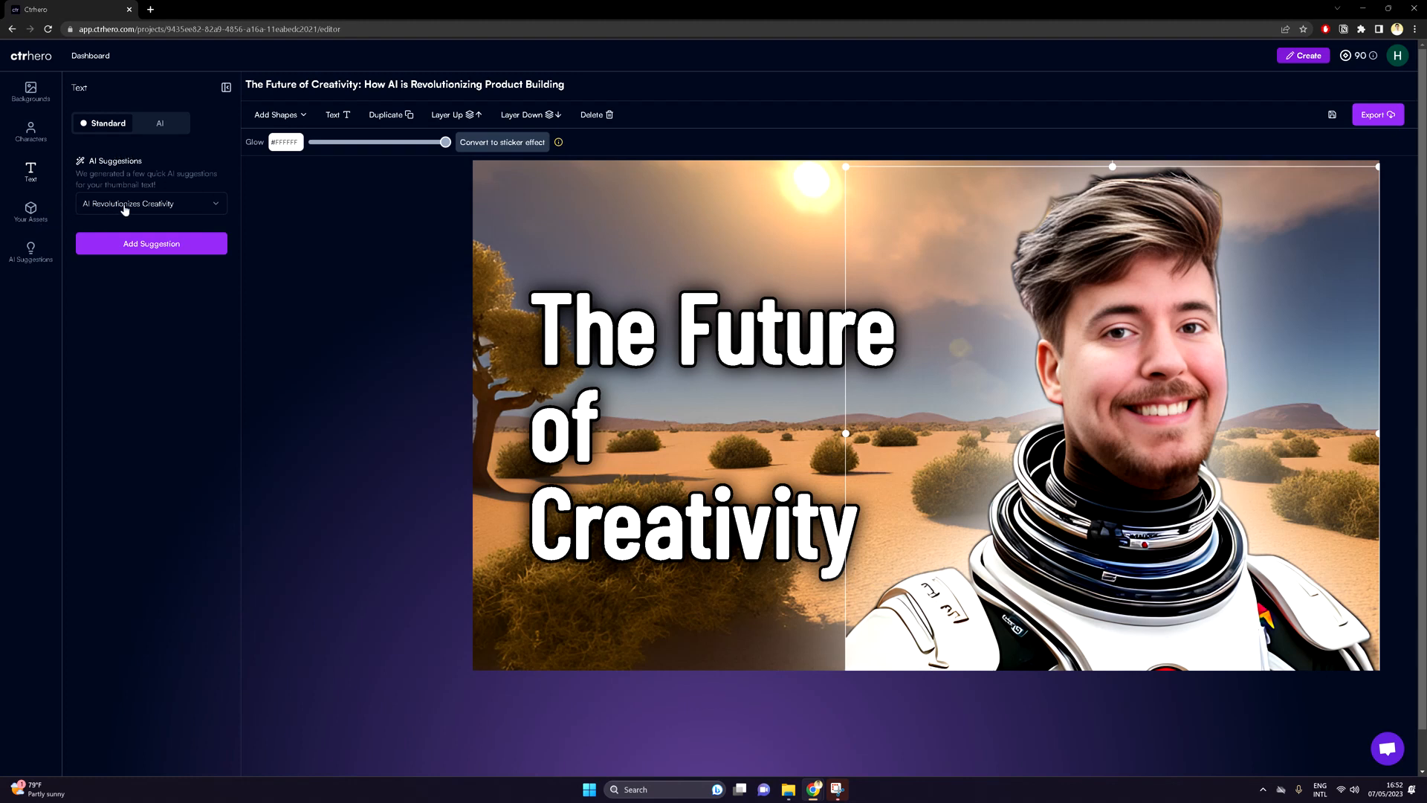
click(154, 205)
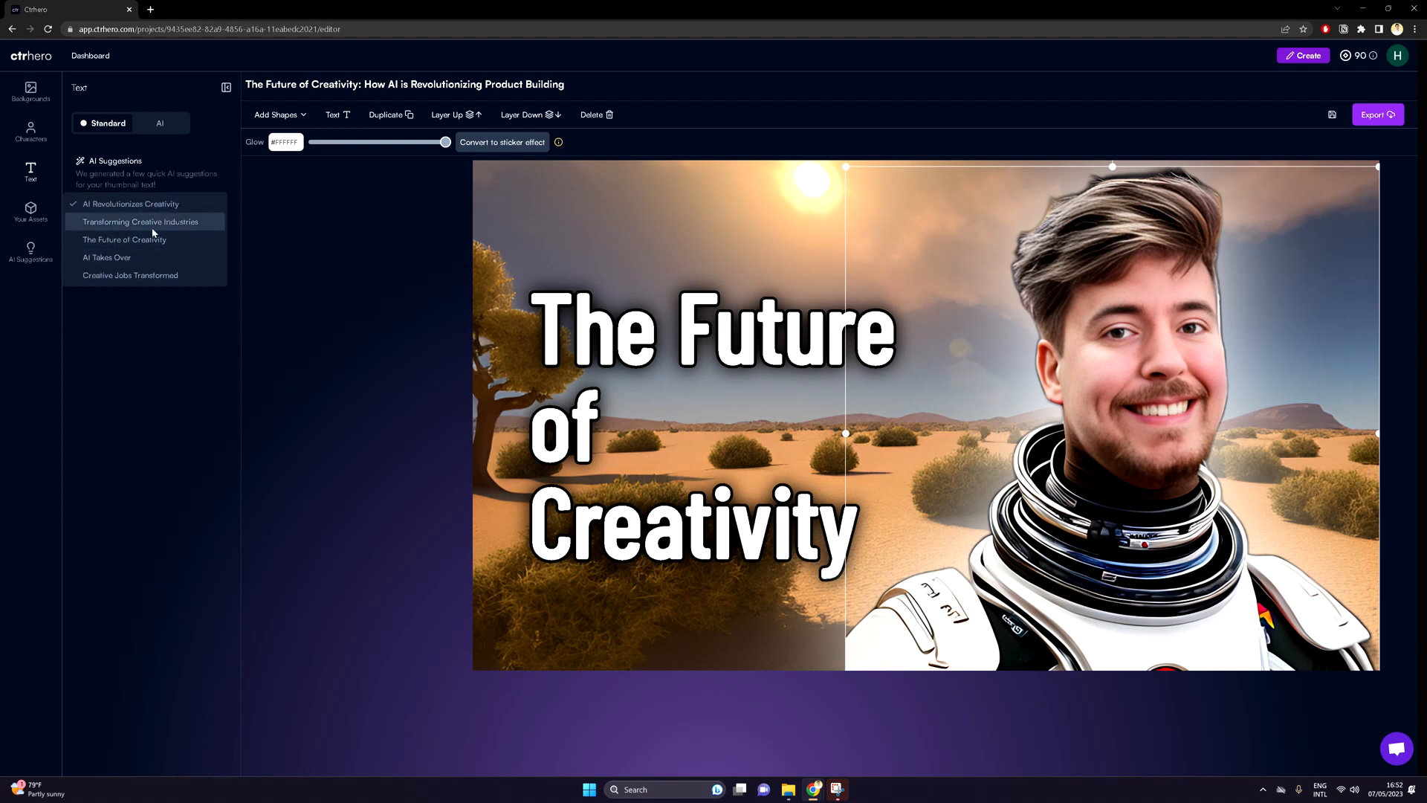
click(127, 343)
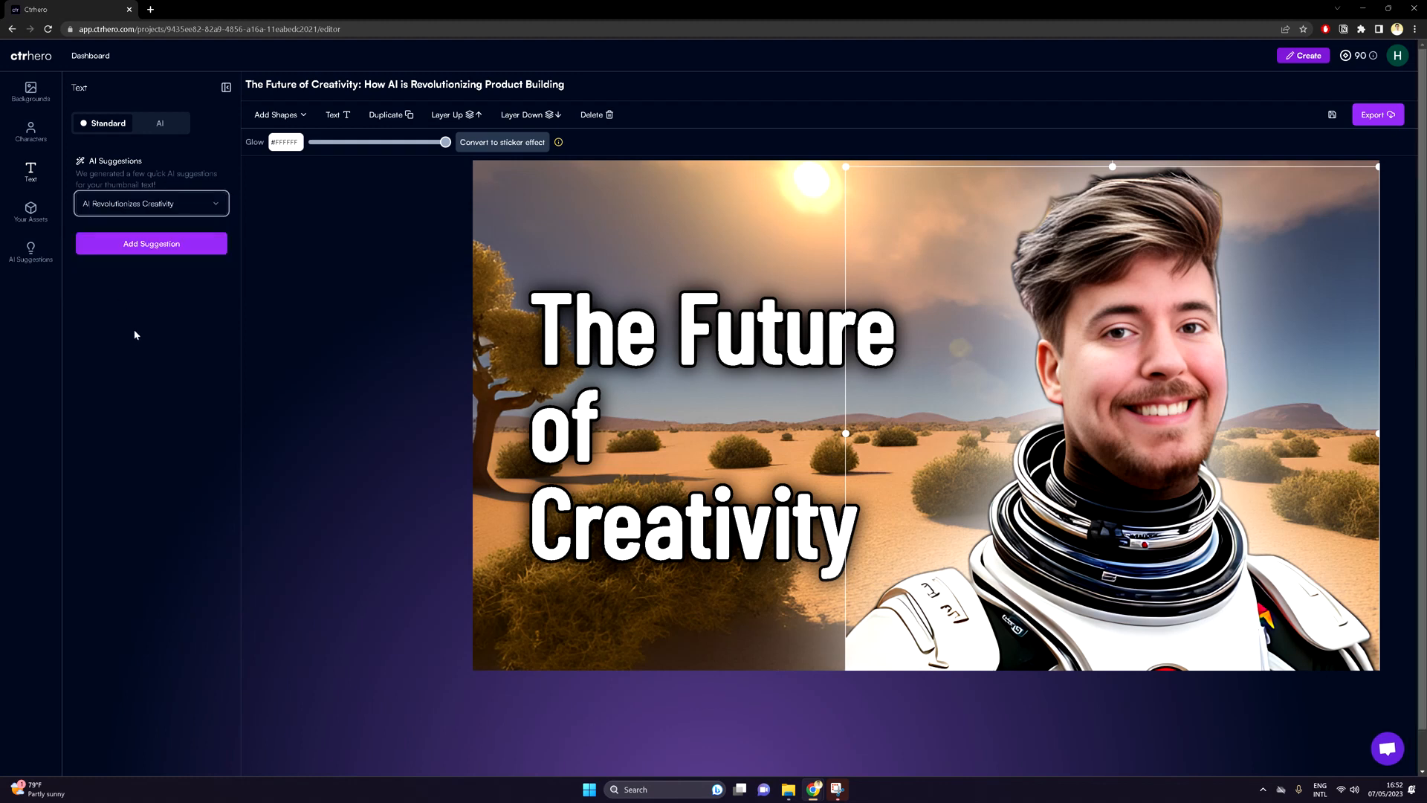
click(160, 125)
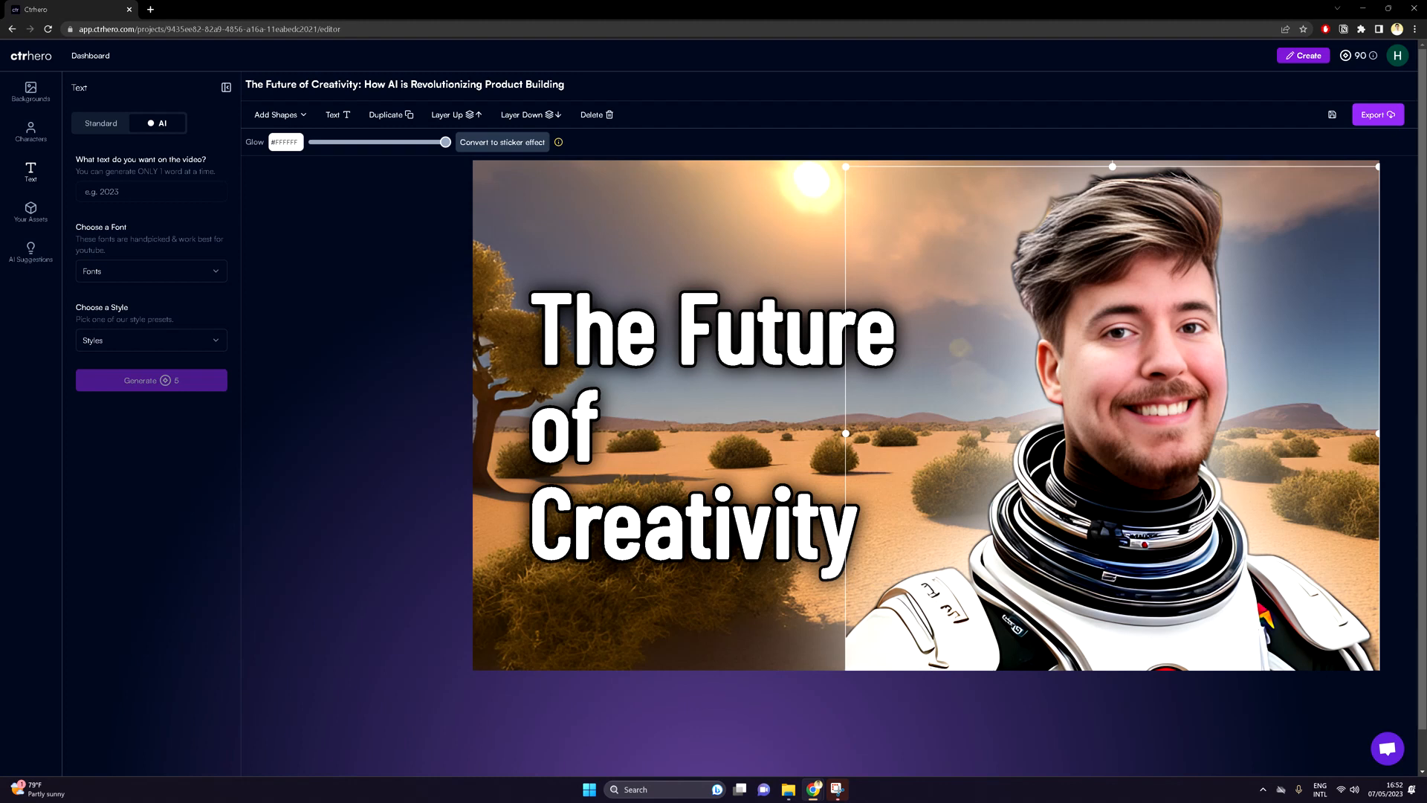
click(140, 270)
click(325, 256)
click(199, 340)
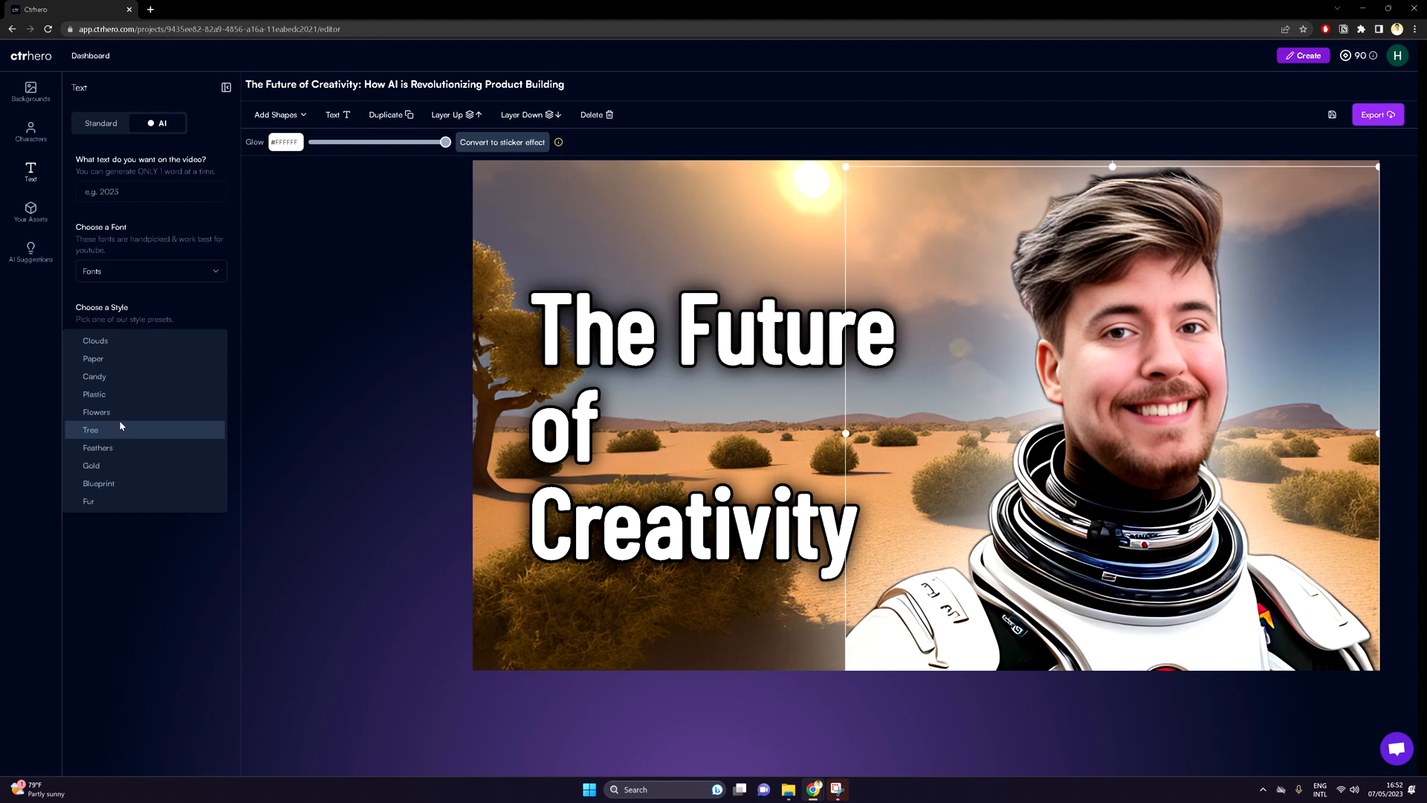
click(291, 420)
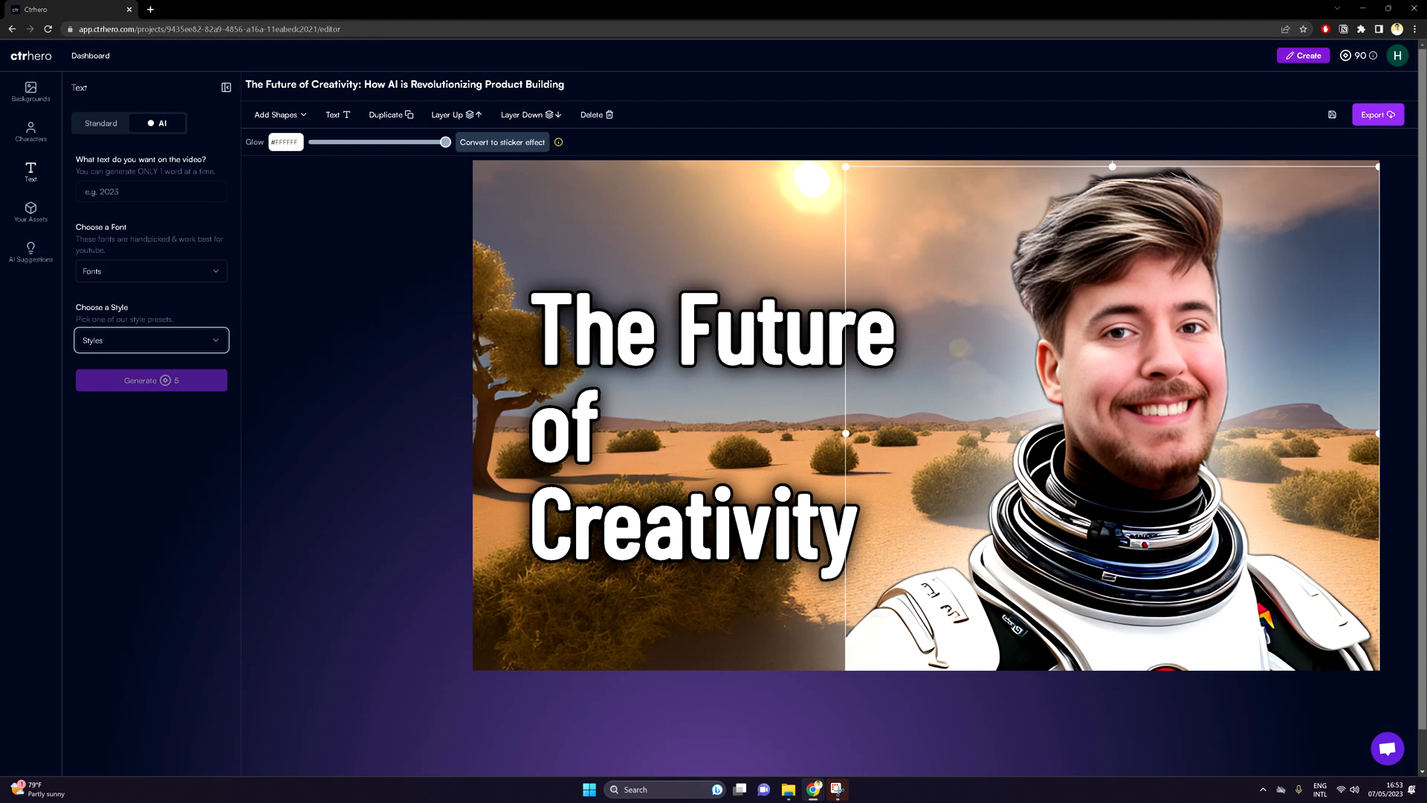
Upload the "chip" image from the CTR_walkthrough folder as a custom asset.
click(31, 210)
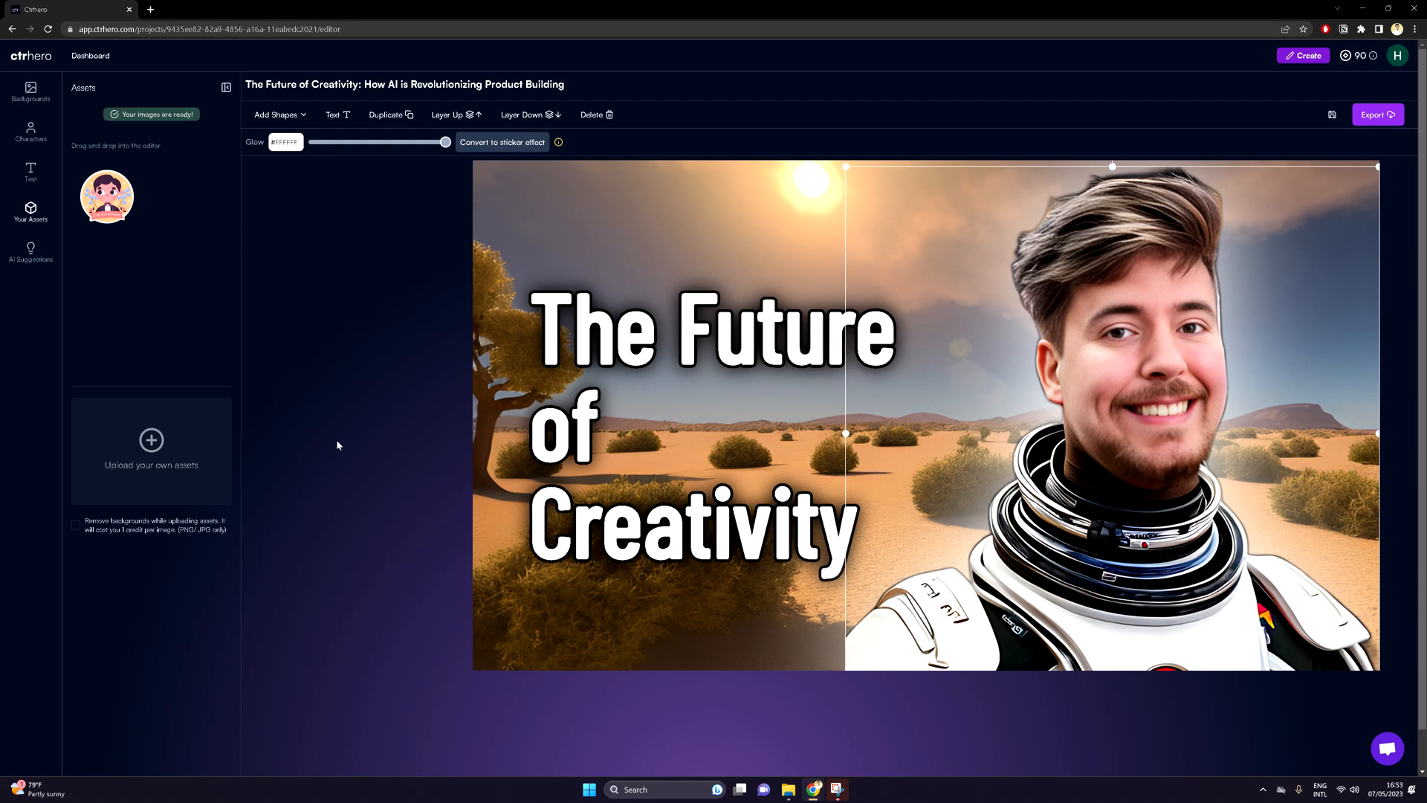
click(153, 439)
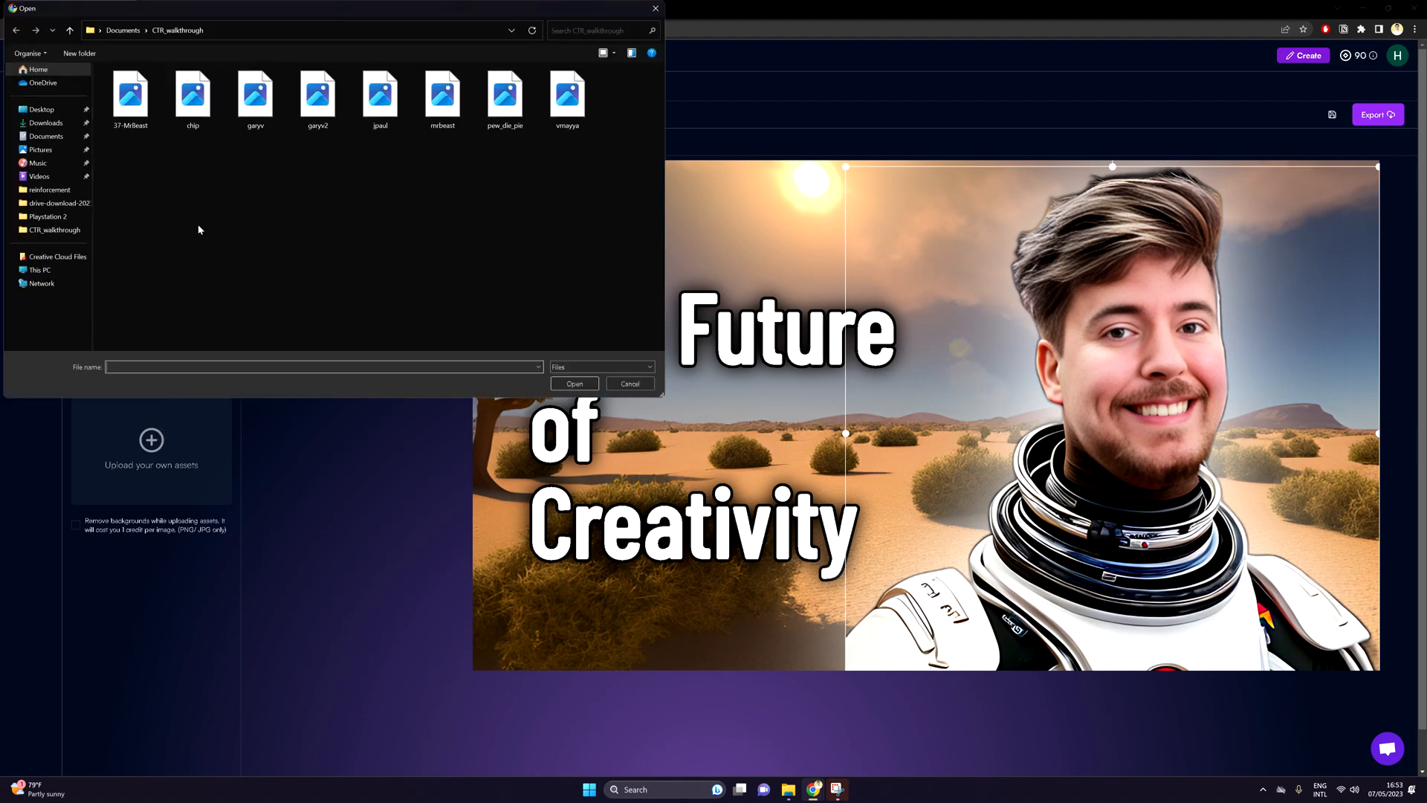
click(192, 97)
click(574, 384)
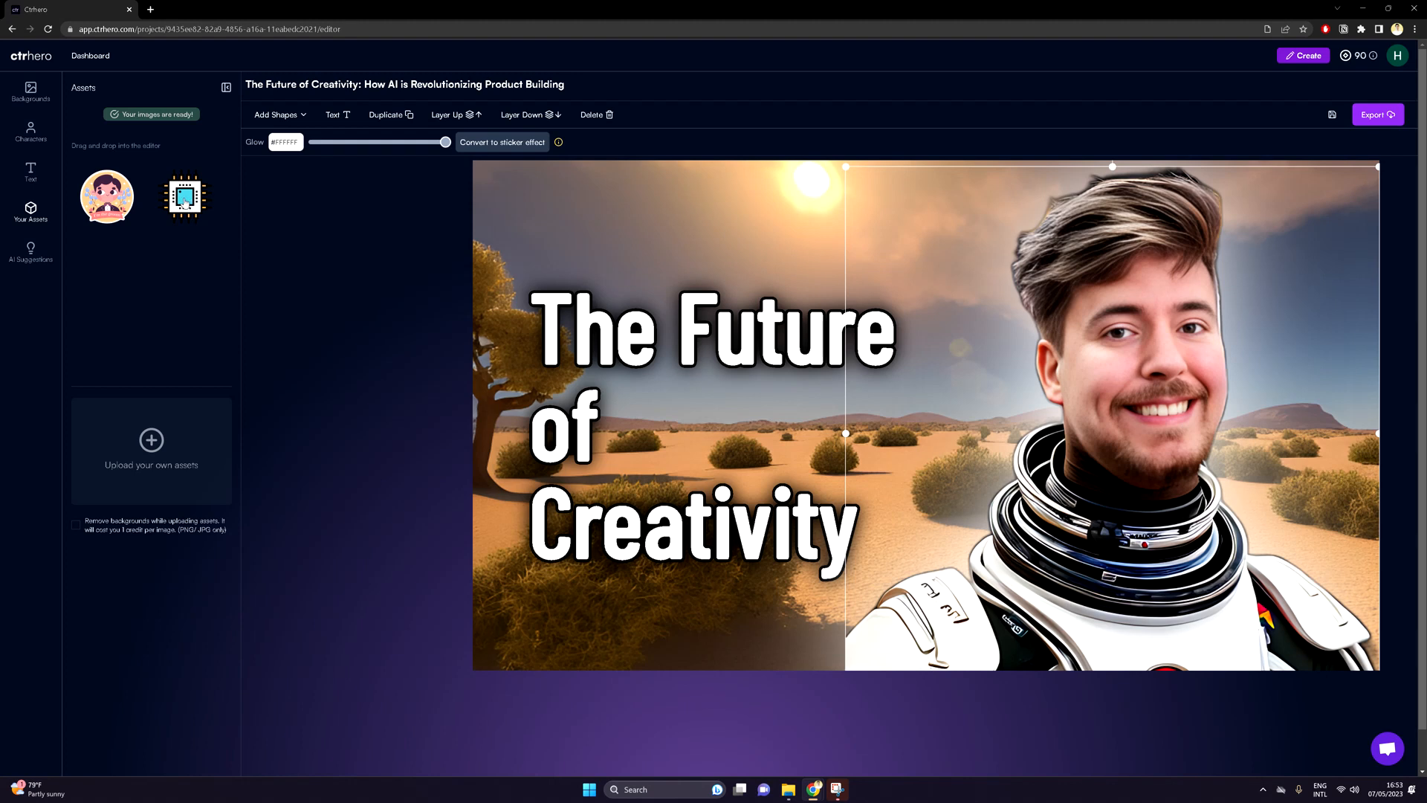
Add the chip image to the thumbnail, shrink it, and place it between "Creativity" and the astronaut.
drag(186, 202, 971, 401)
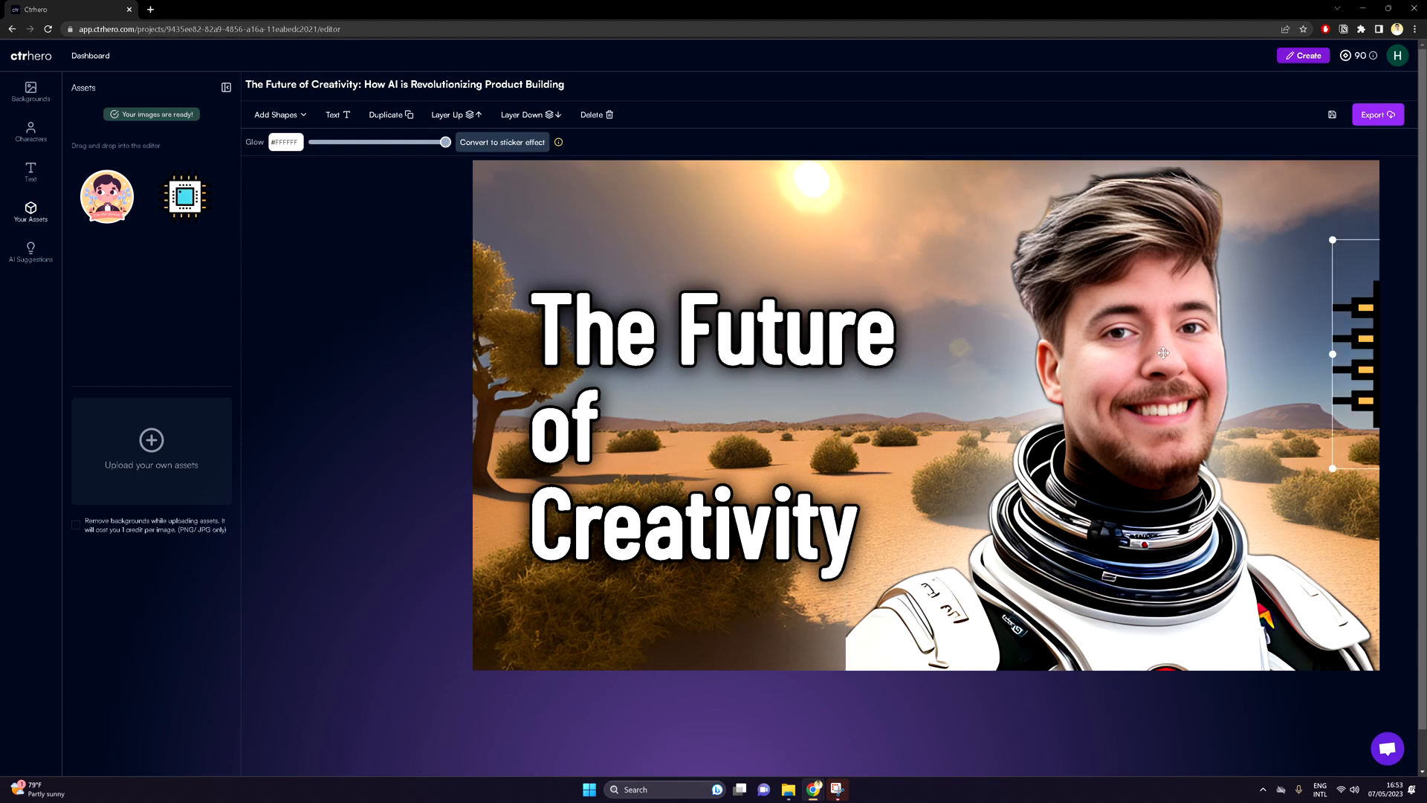
drag(1346, 349, 927, 516)
drag(873, 614, 936, 533)
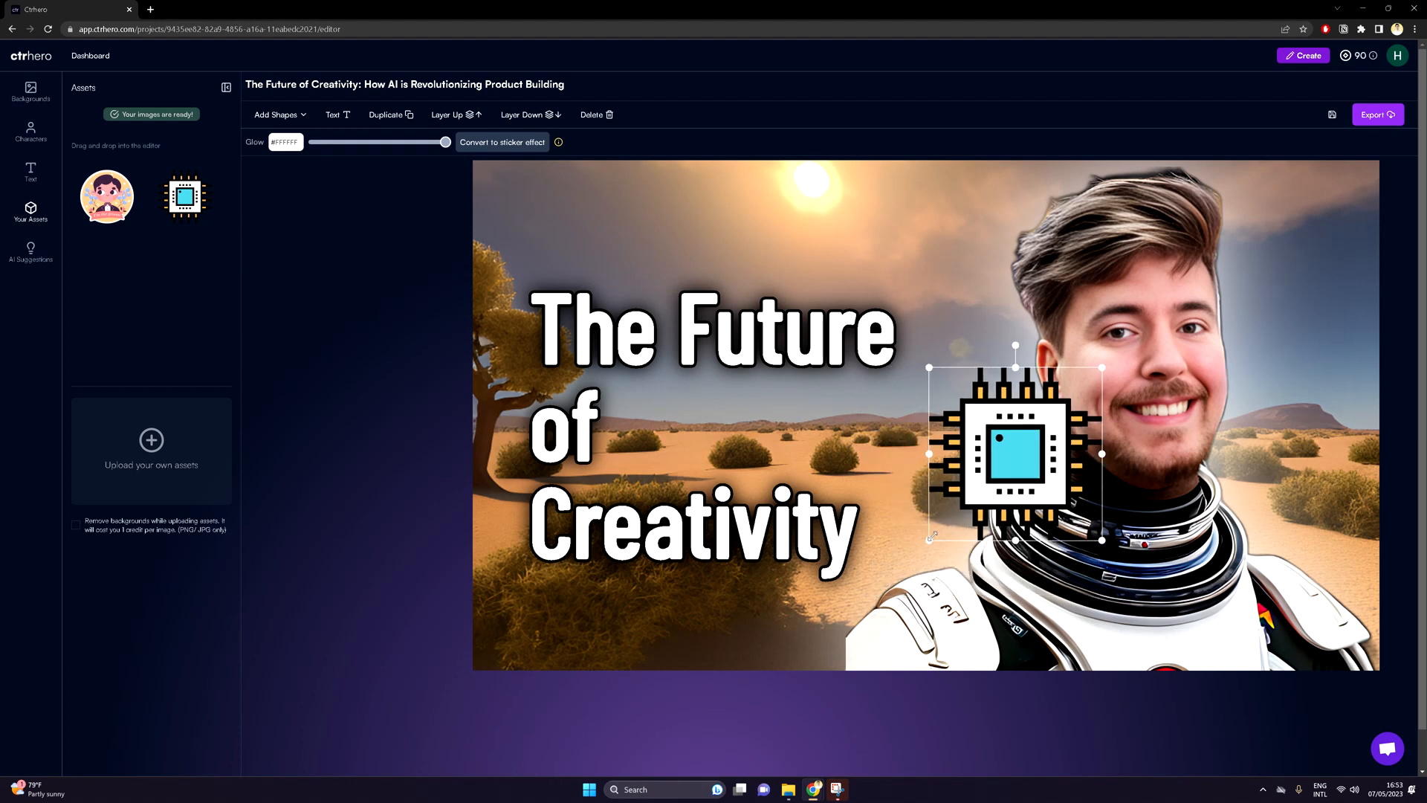
drag(1037, 463, 983, 482)
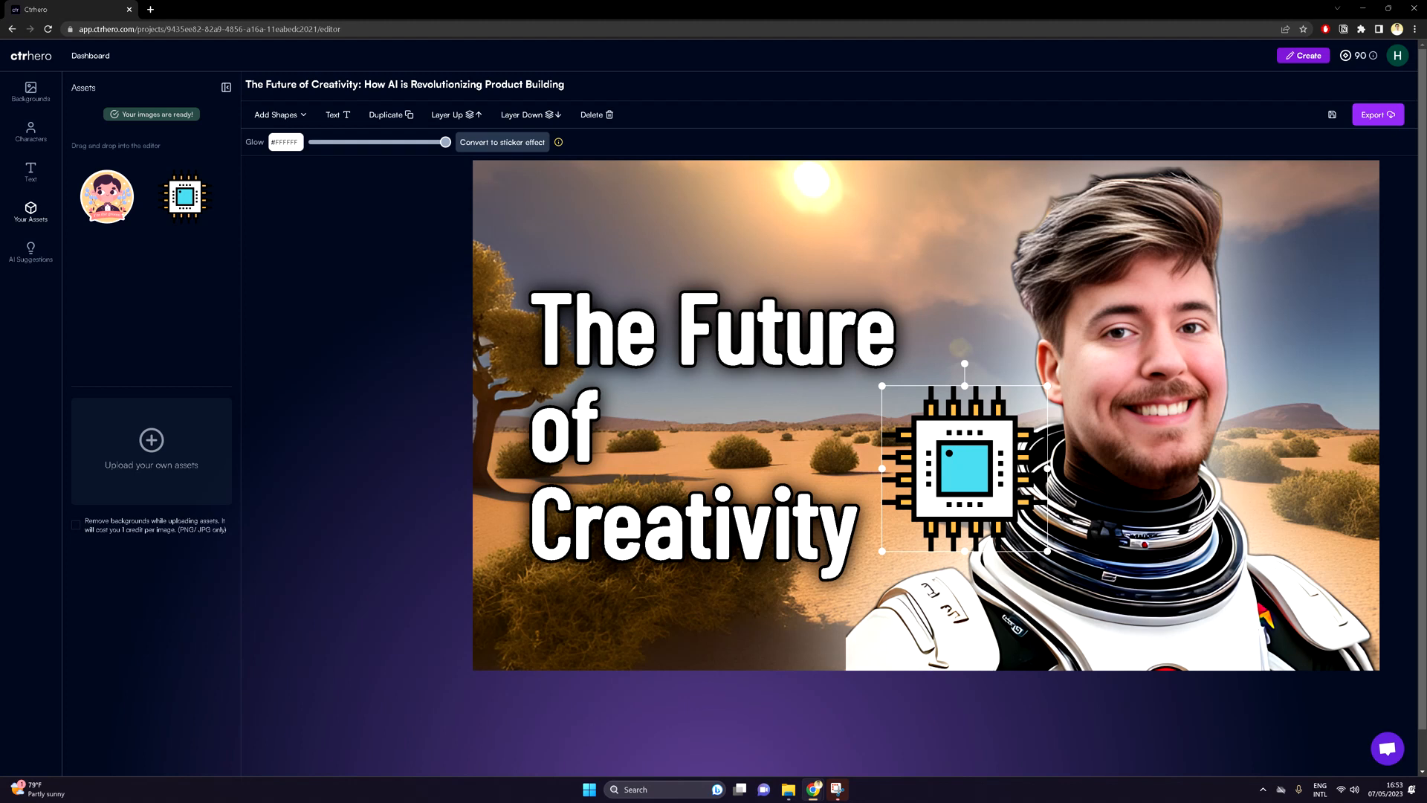
Look through the AI-suggested thumbnails and the fonts available for the "The Future" text.
click(46, 255)
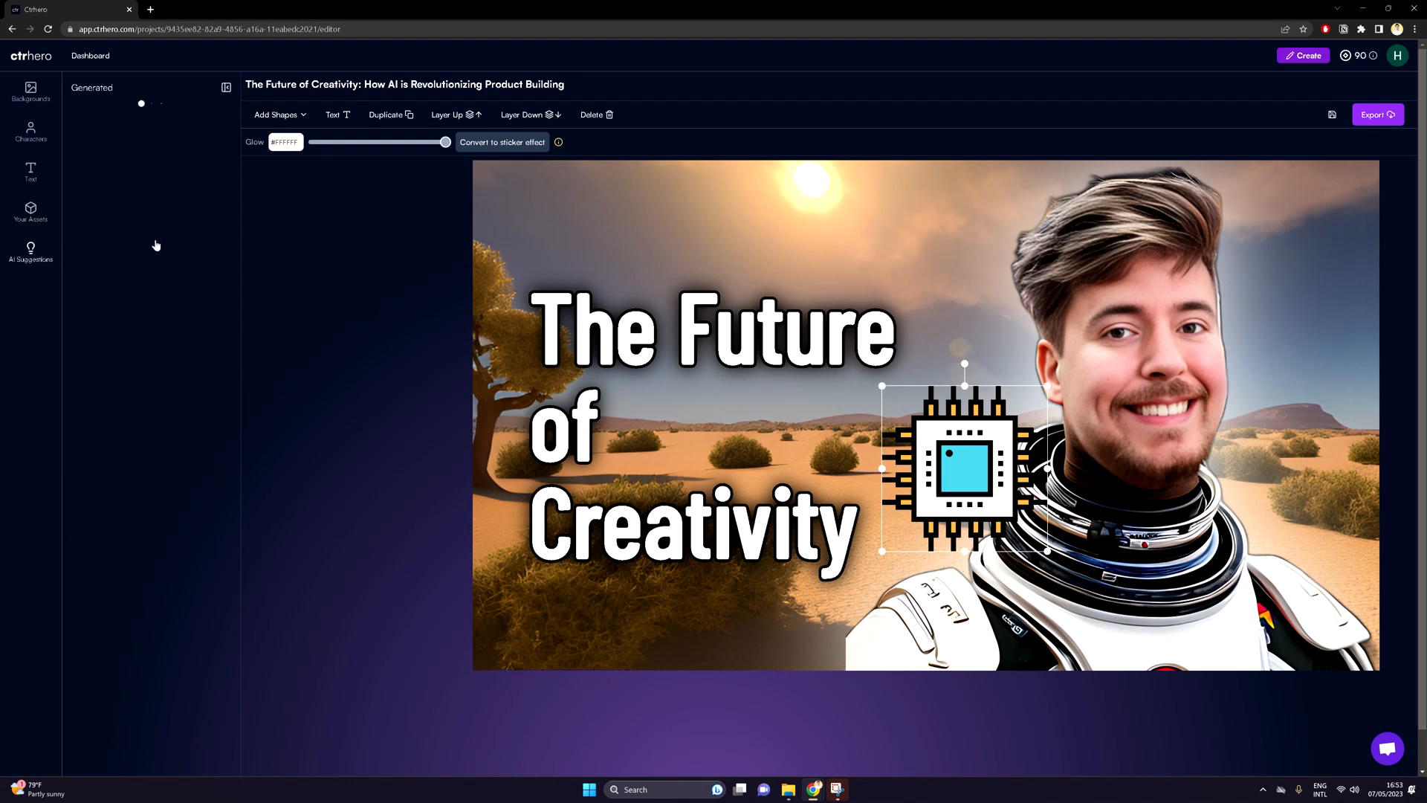
scroll(156, 246, down, 2)
scroll(156, 244, down, 1)
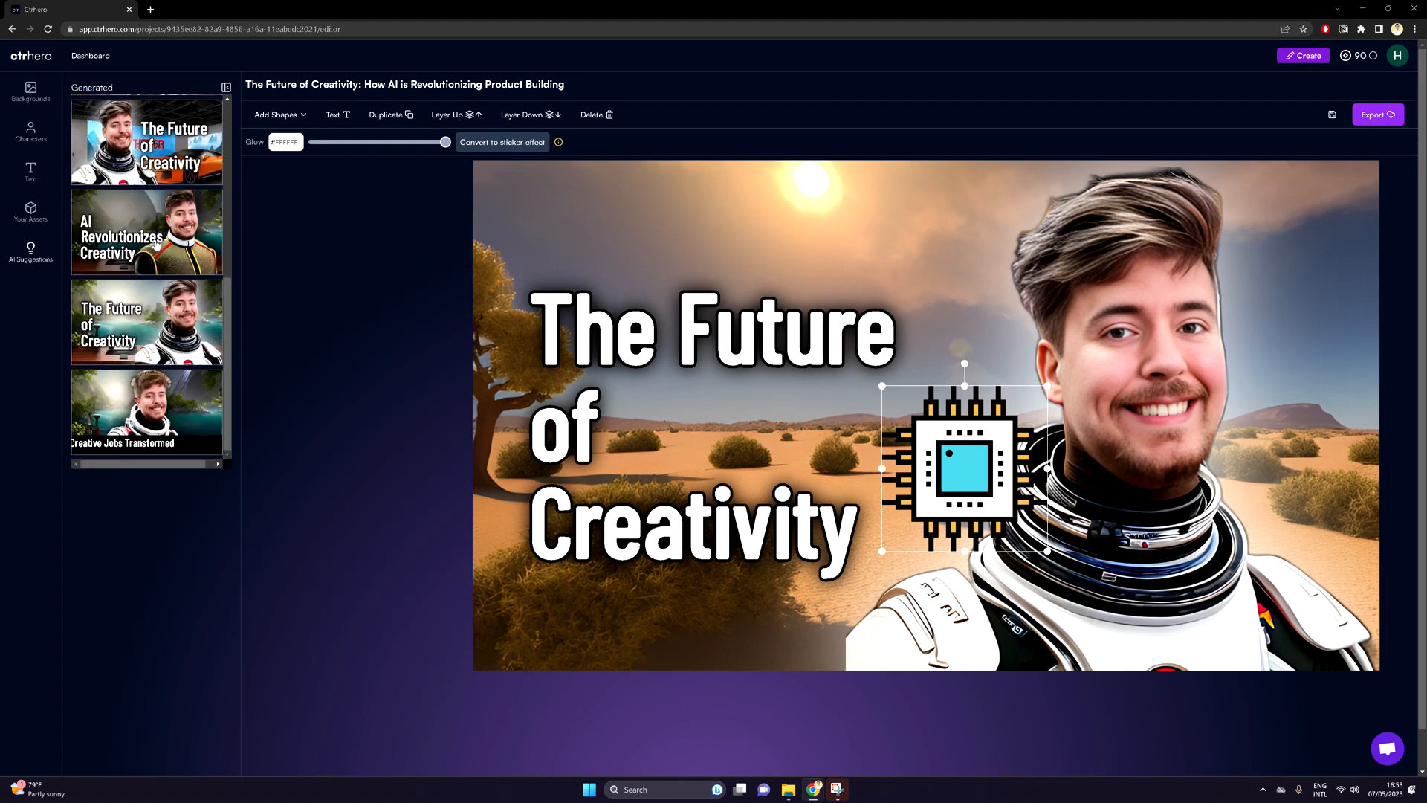
scroll(157, 244, down, 3)
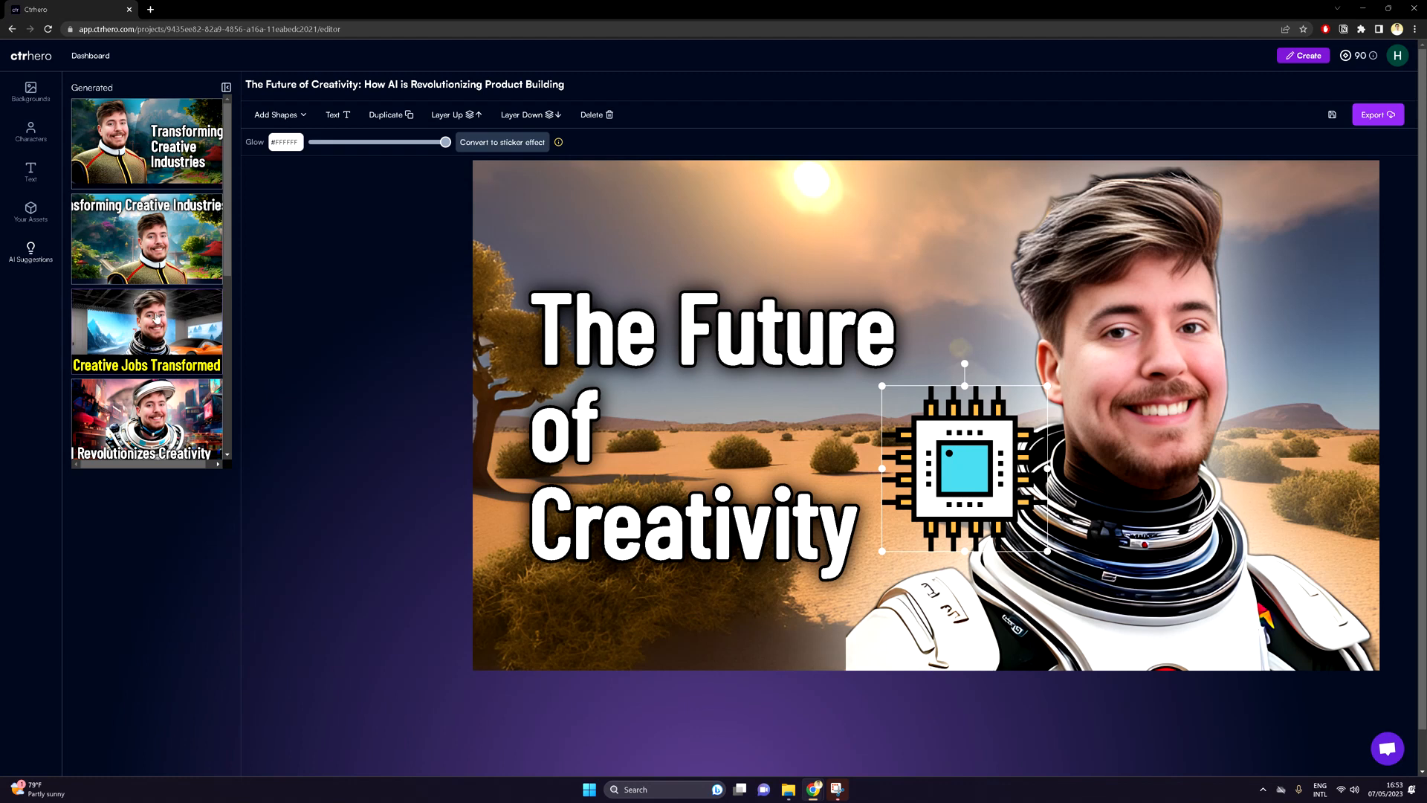
scroll(201, 394, down, 5)
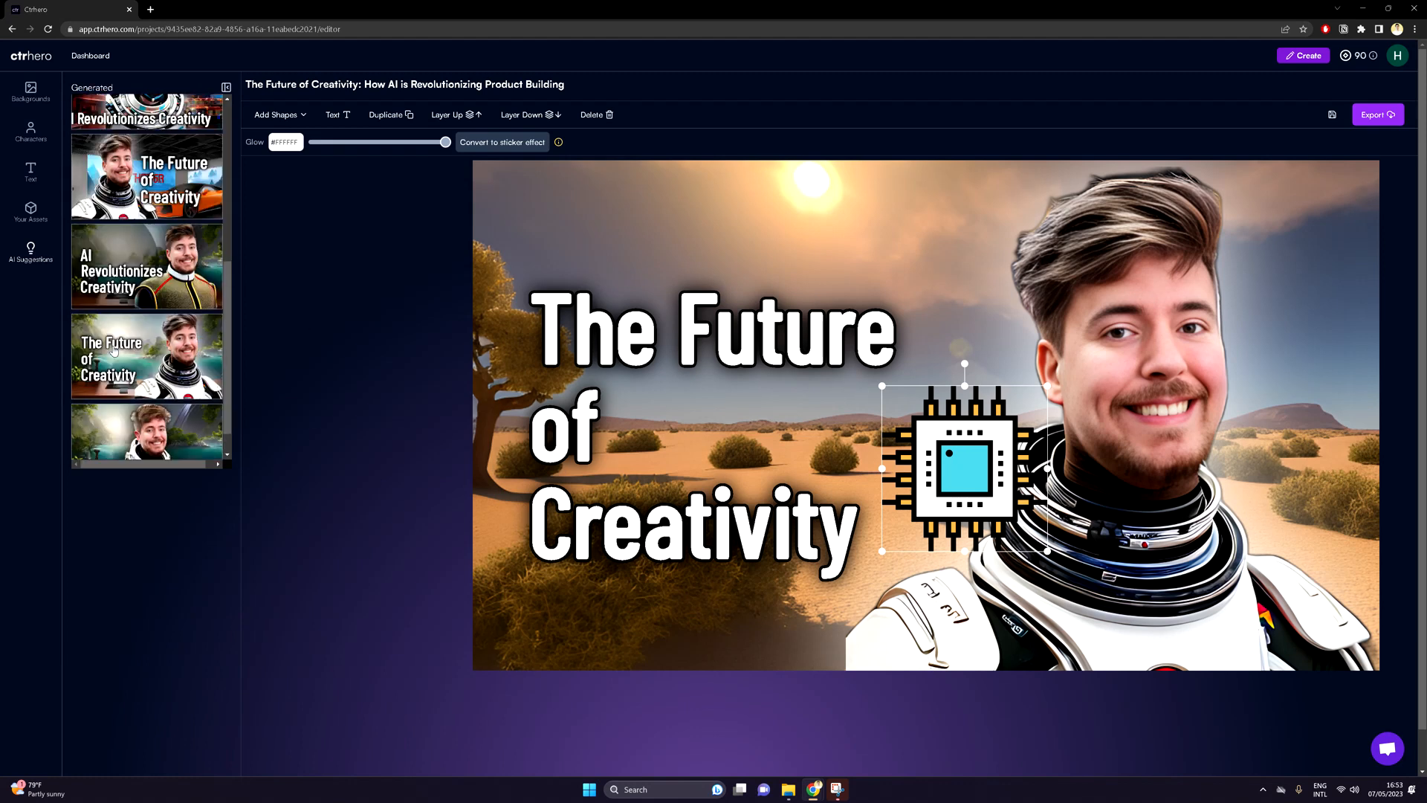
scroll(114, 349, down, 5)
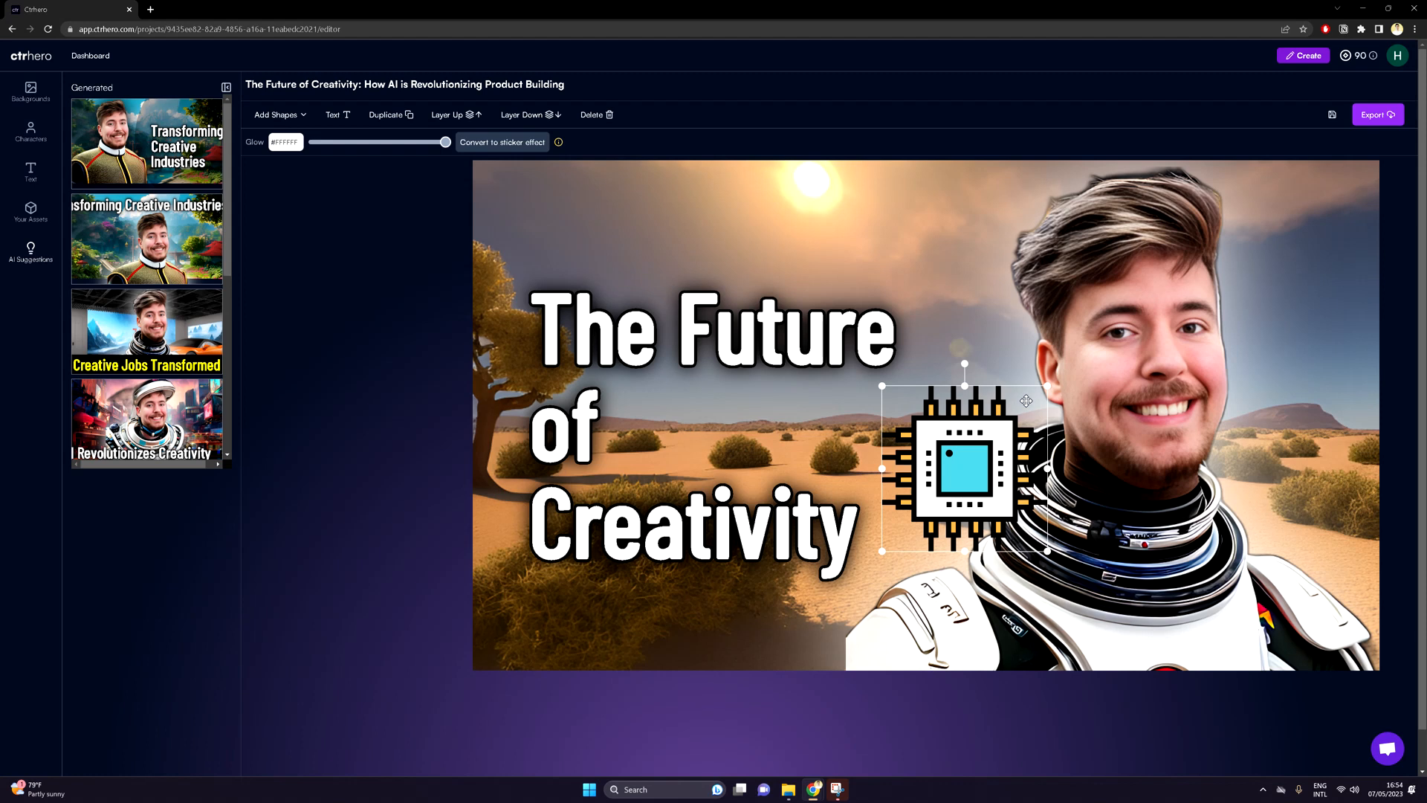
click(669, 347)
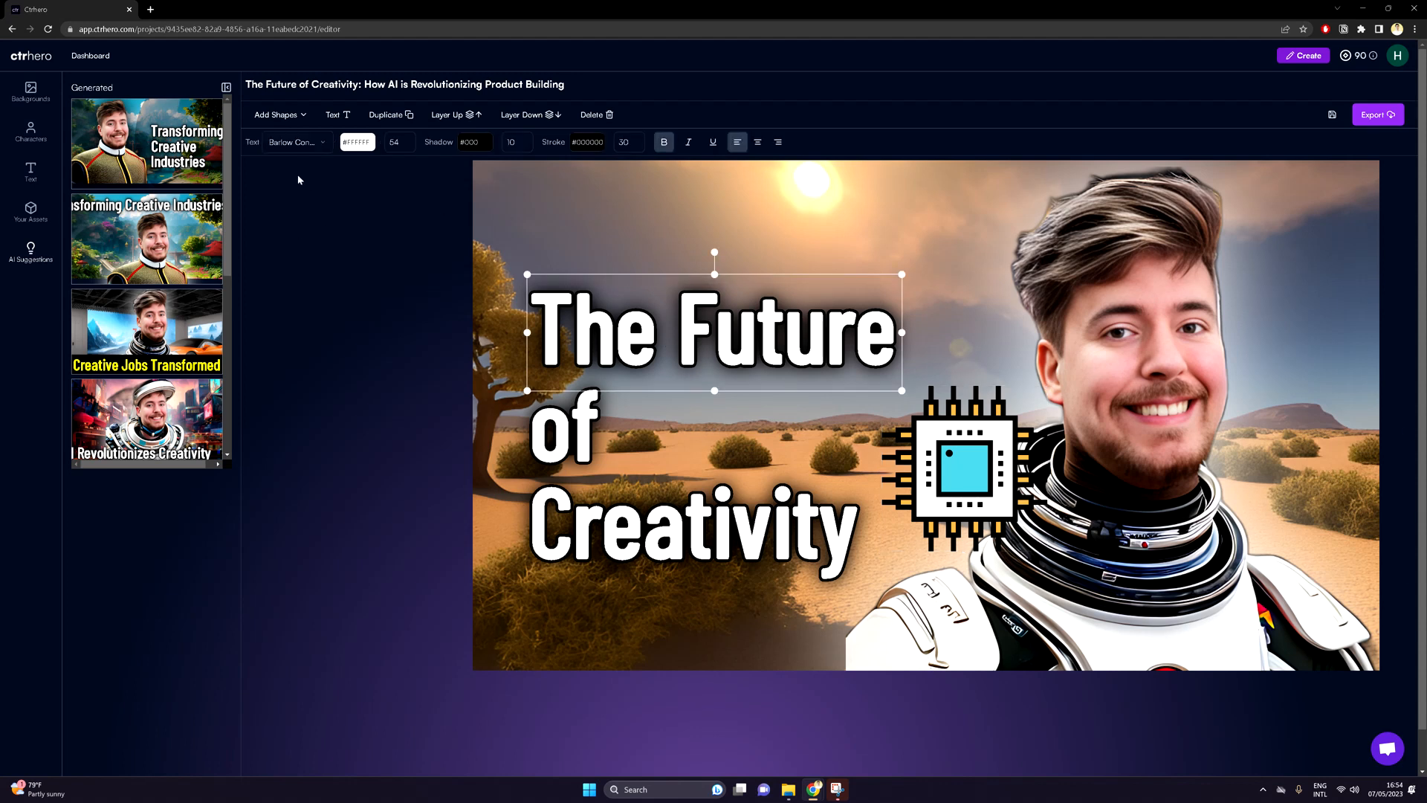
click(321, 149)
click(320, 145)
Shift the astronaut further right and move the chip over the end of "The Future".
click(1139, 435)
drag(988, 437, 1072, 446)
click(916, 451)
drag(916, 451, 874, 369)
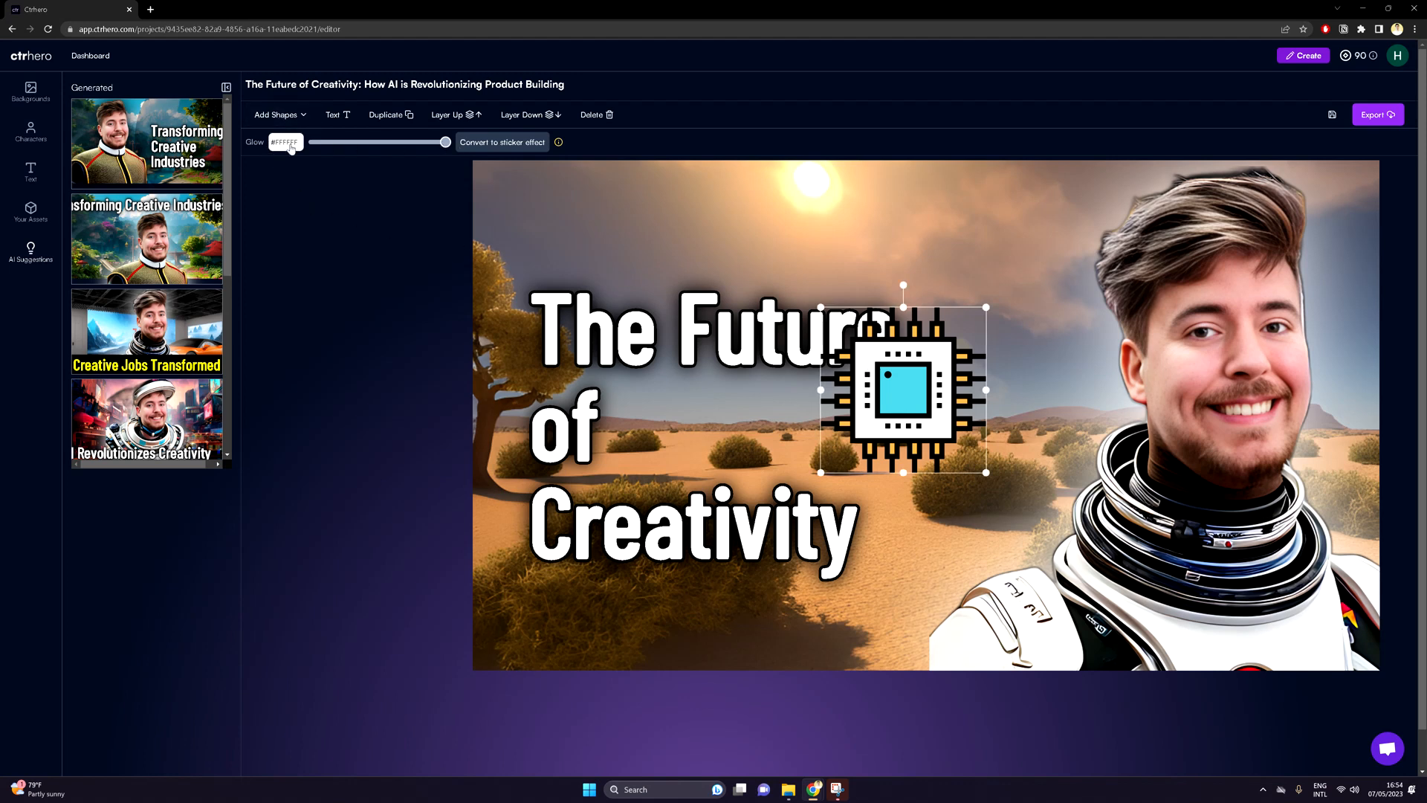
drag(925, 412, 875, 381)
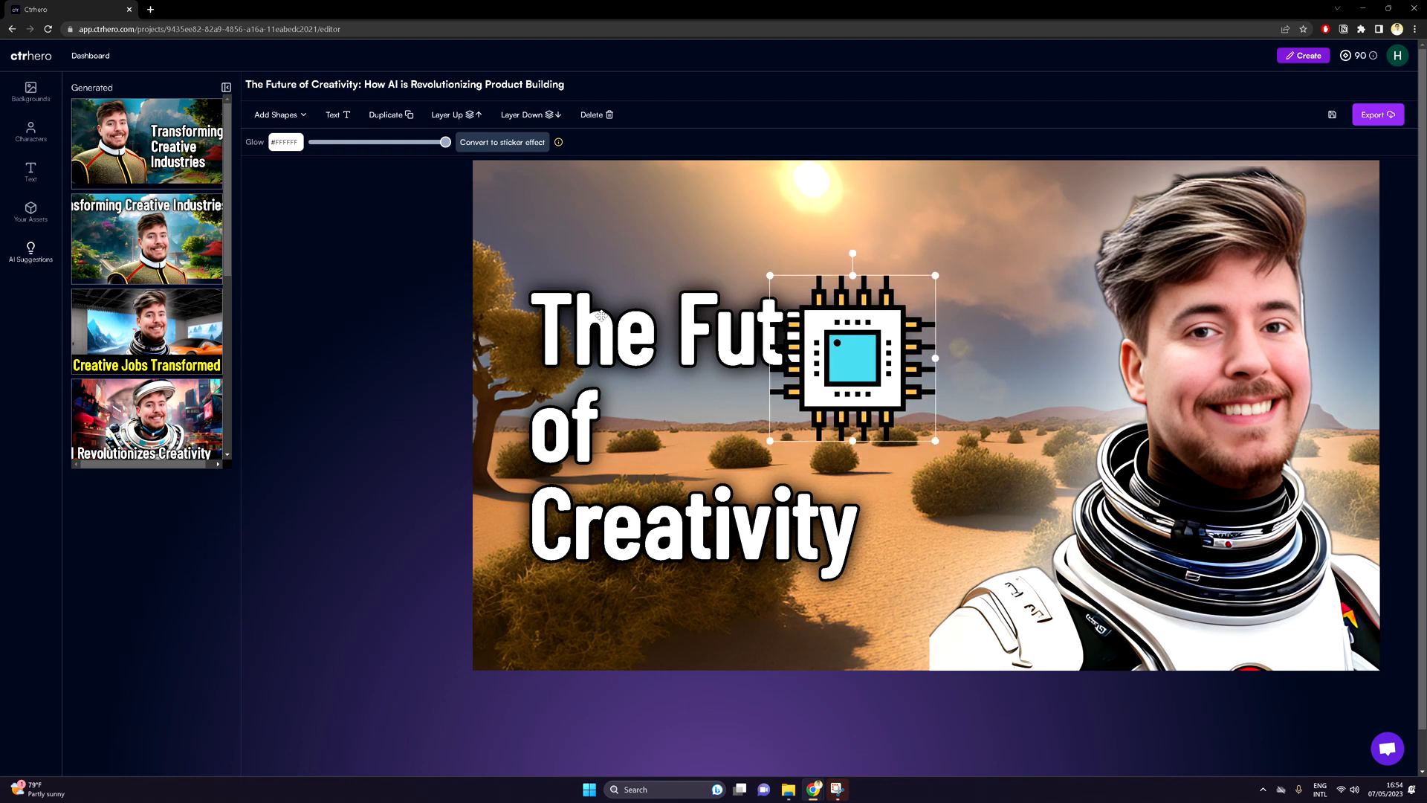
Give the chip a red #EF0B0B glow at full strength.
click(280, 145)
click(381, 162)
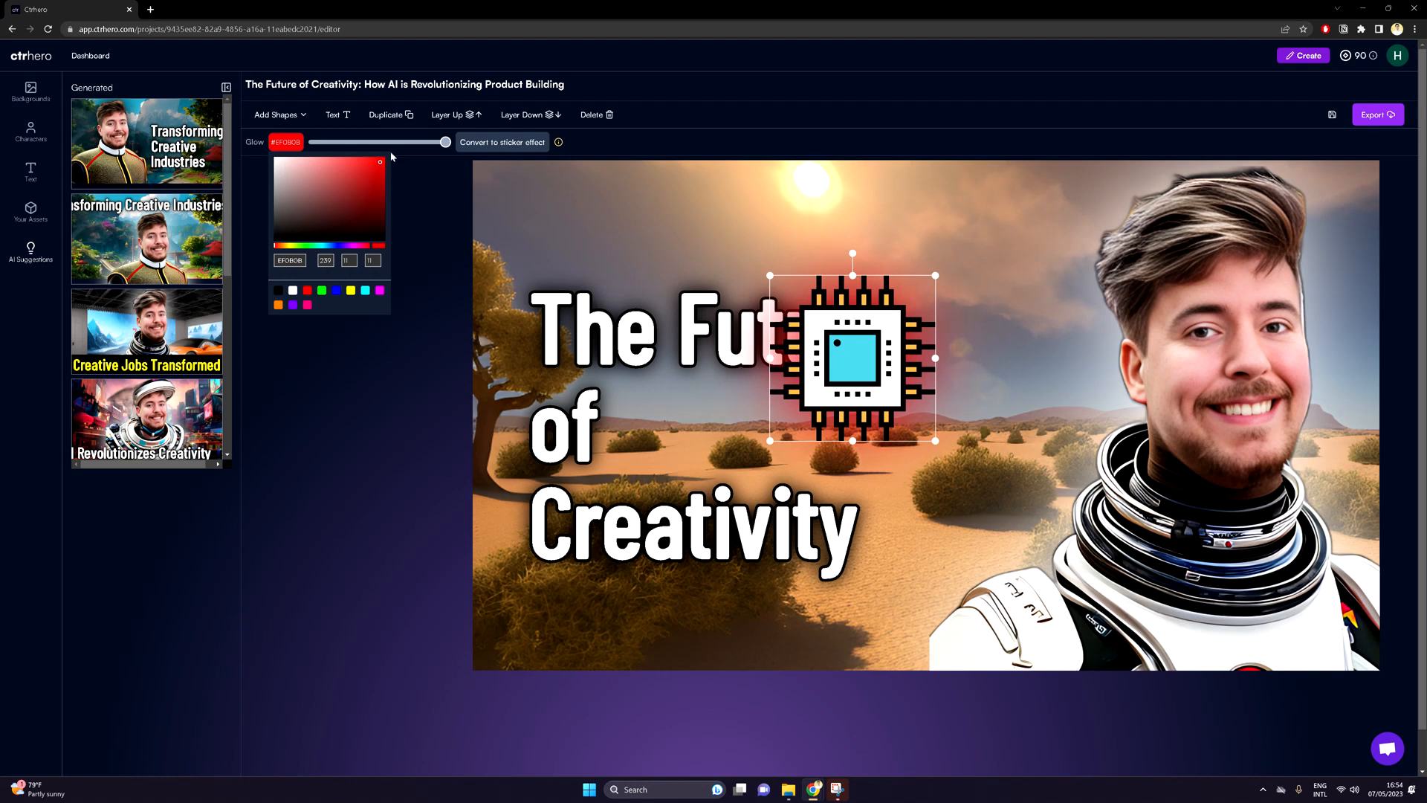
mouse_move(446, 142)
mouse_down()
mouse_move(319, 142)
mouse_move(450, 149)
mouse_up()
Set the astronaut's glow to black #000000 and convert it to a sticker effect.
click(1200, 413)
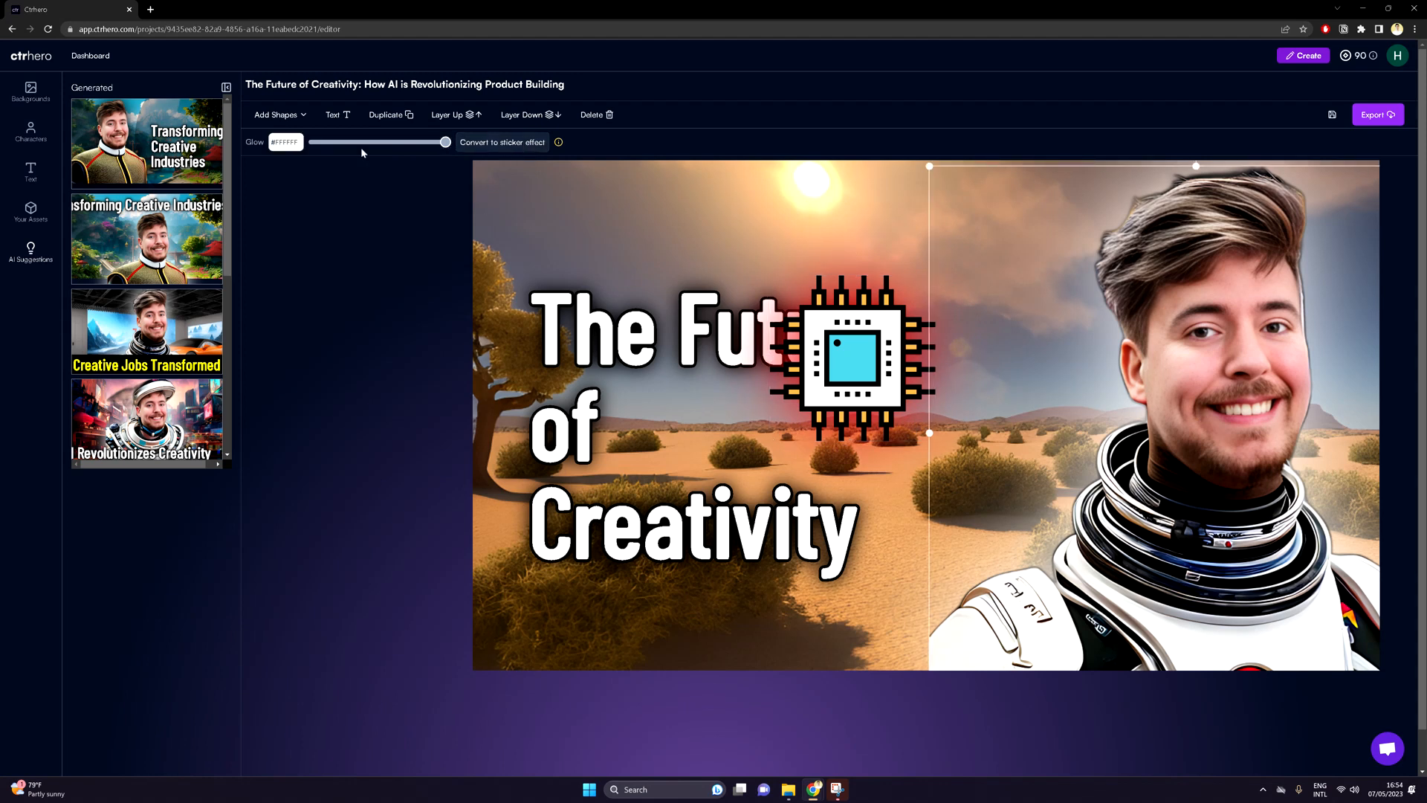
click(285, 150)
drag(291, 198, 263, 261)
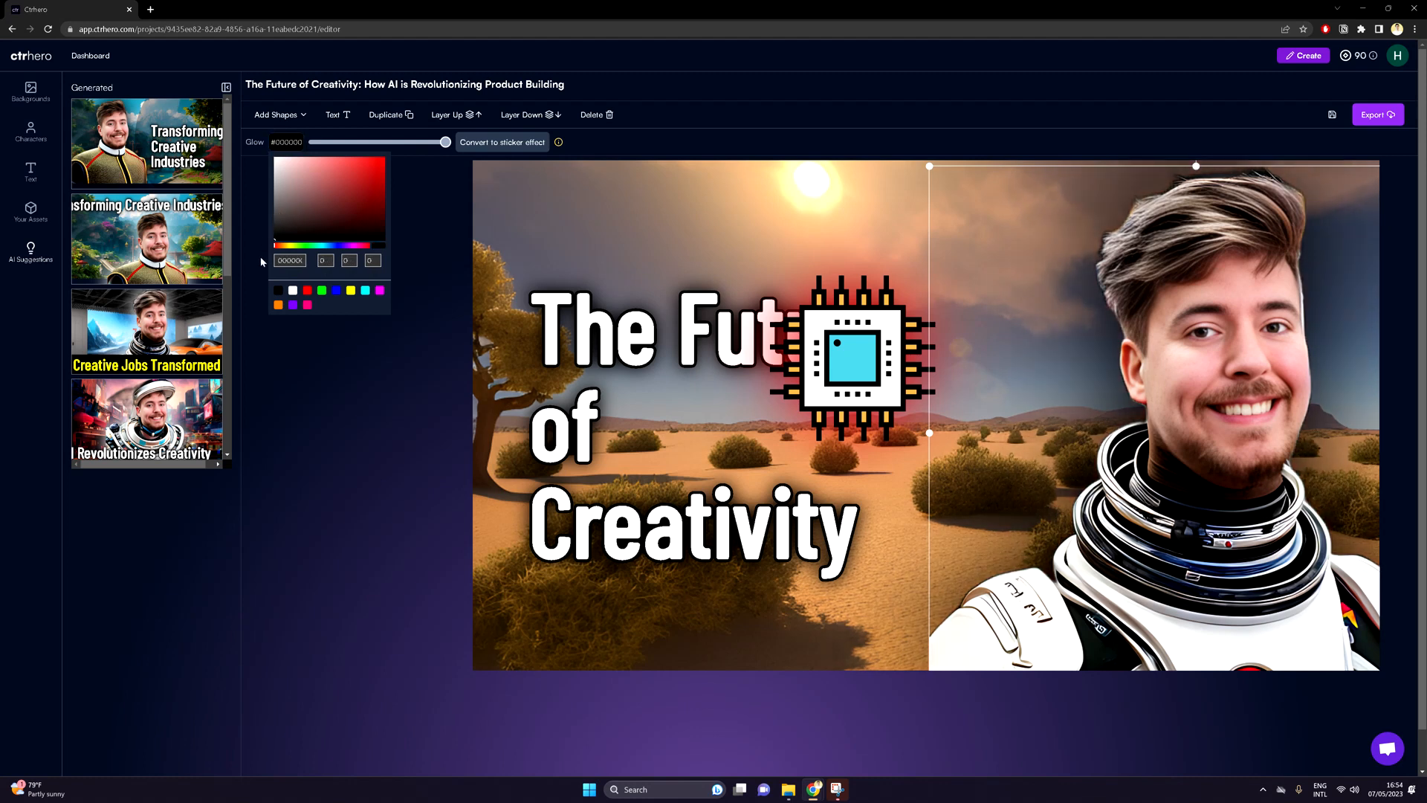
click(260, 262)
click(498, 139)
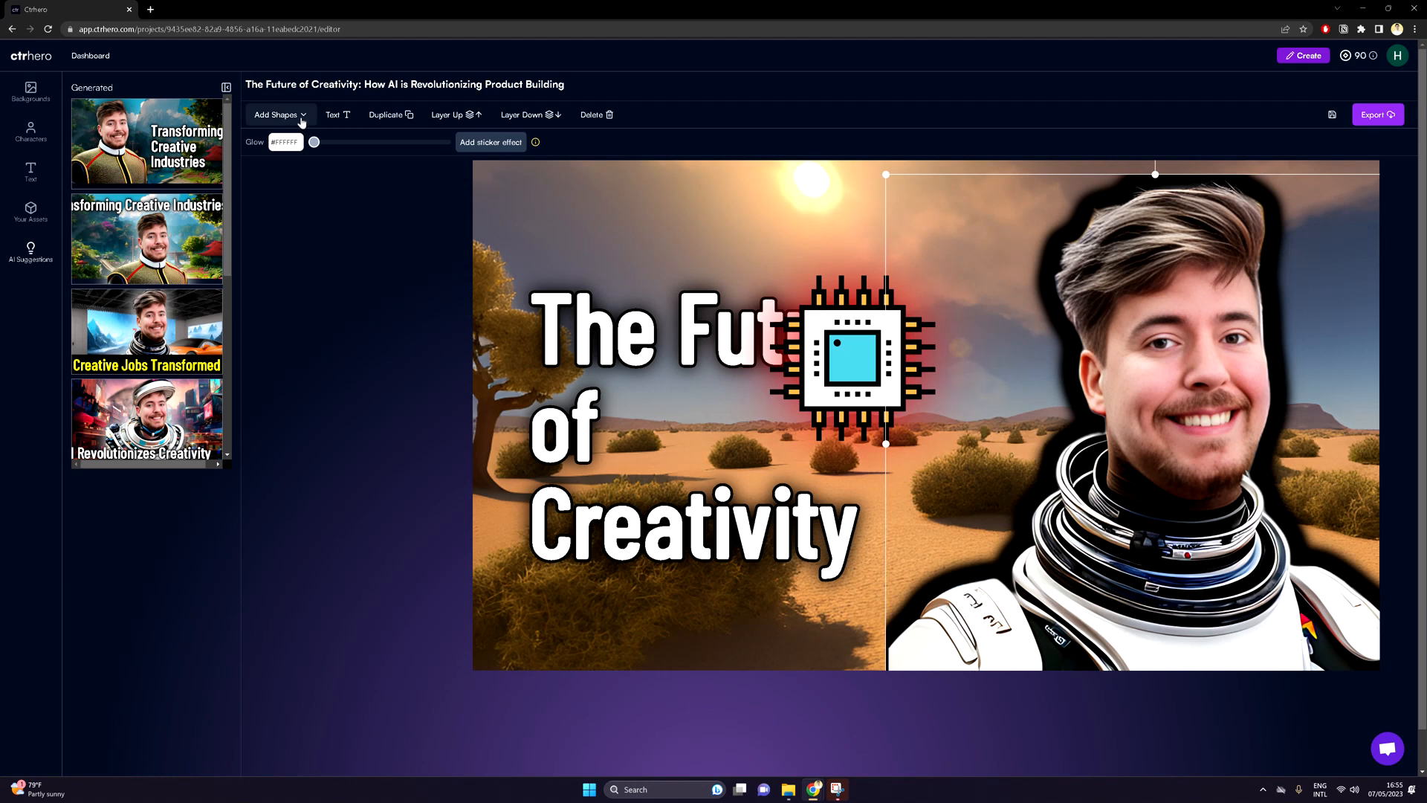
Add a square shape and place it over the upper edge of the "The Future" text.
click(302, 119)
click(283, 140)
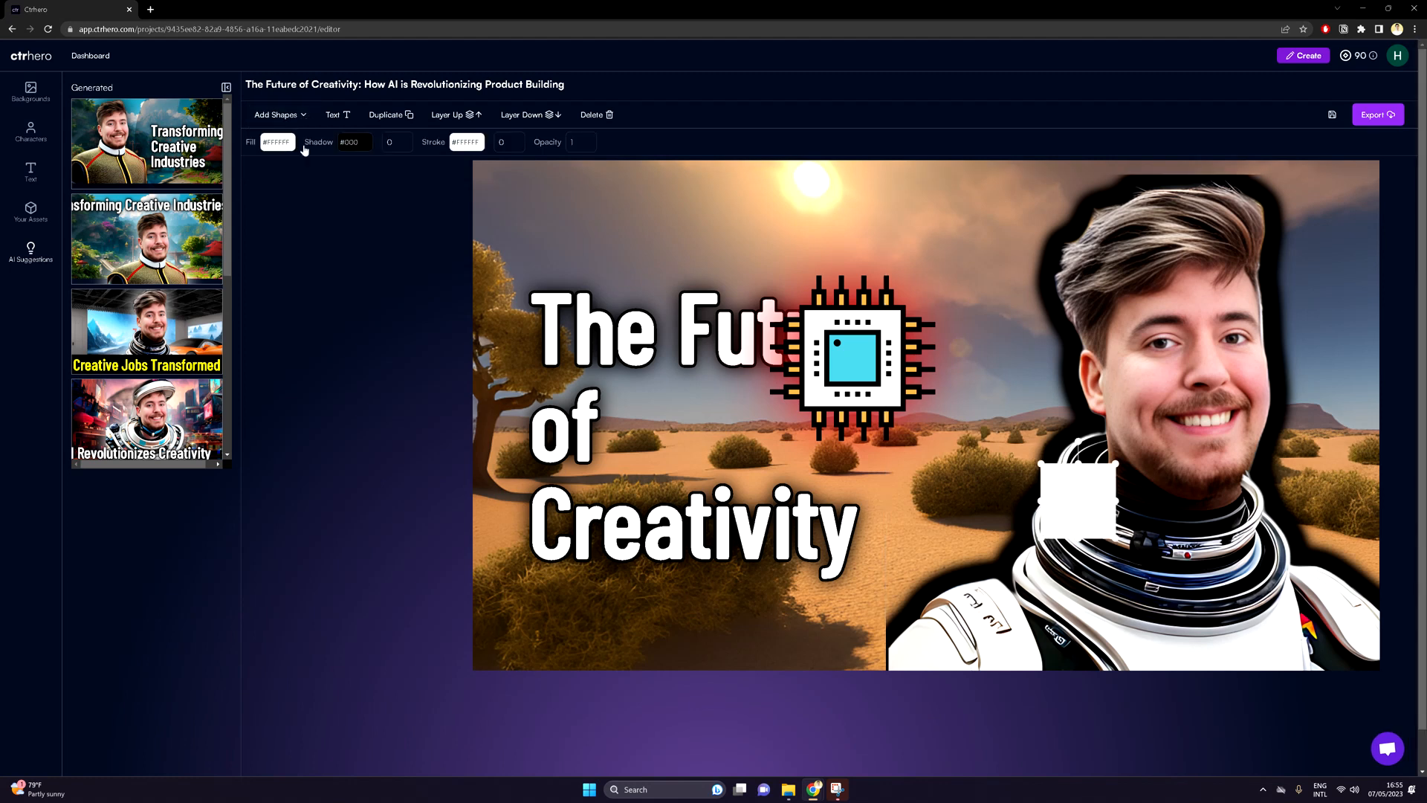
drag(553, 224, 505, 230)
mouse_move(1100, 517)
mouse_down()
mouse_move(631, 305)
mouse_move(662, 294)
mouse_move(681, 249)
mouse_up()
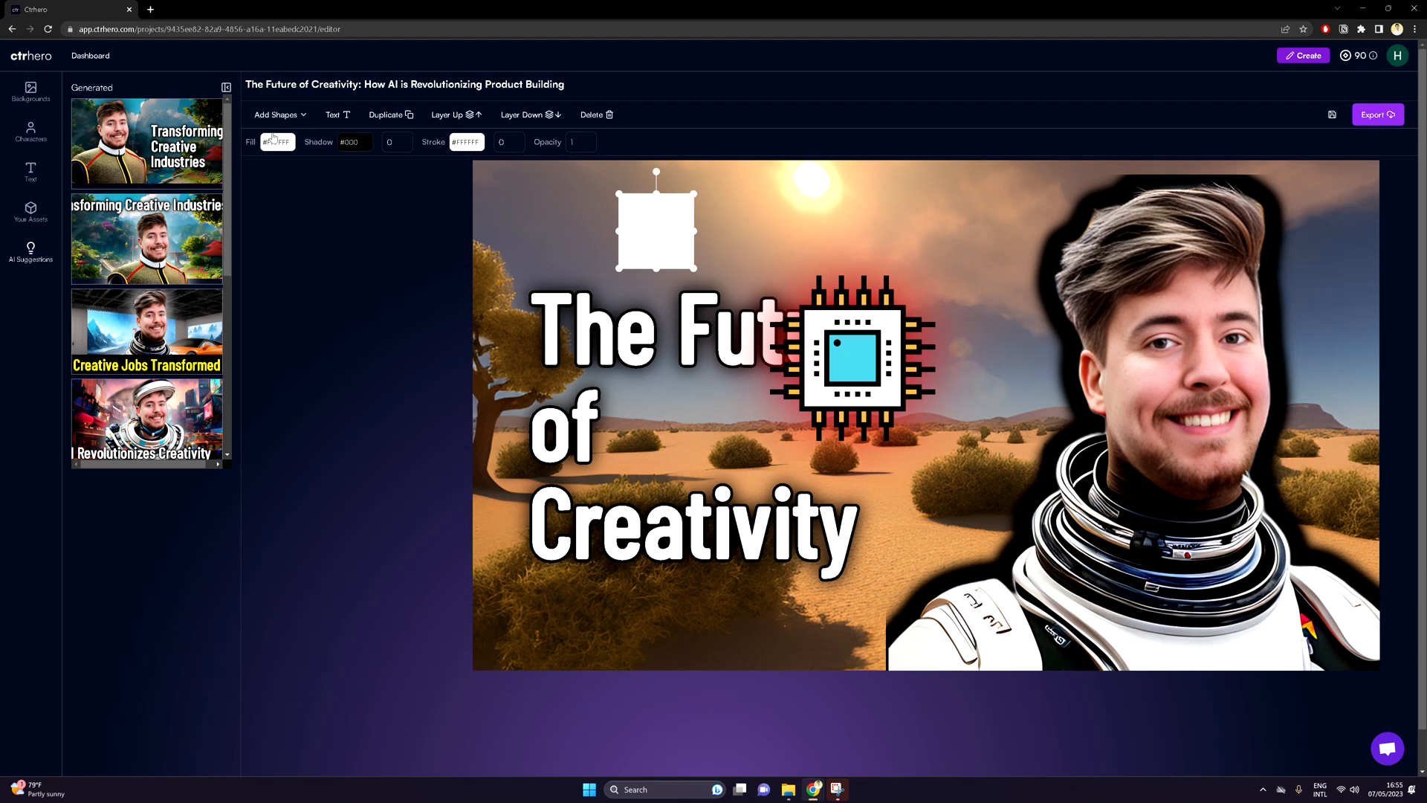
drag(650, 222, 617, 253)
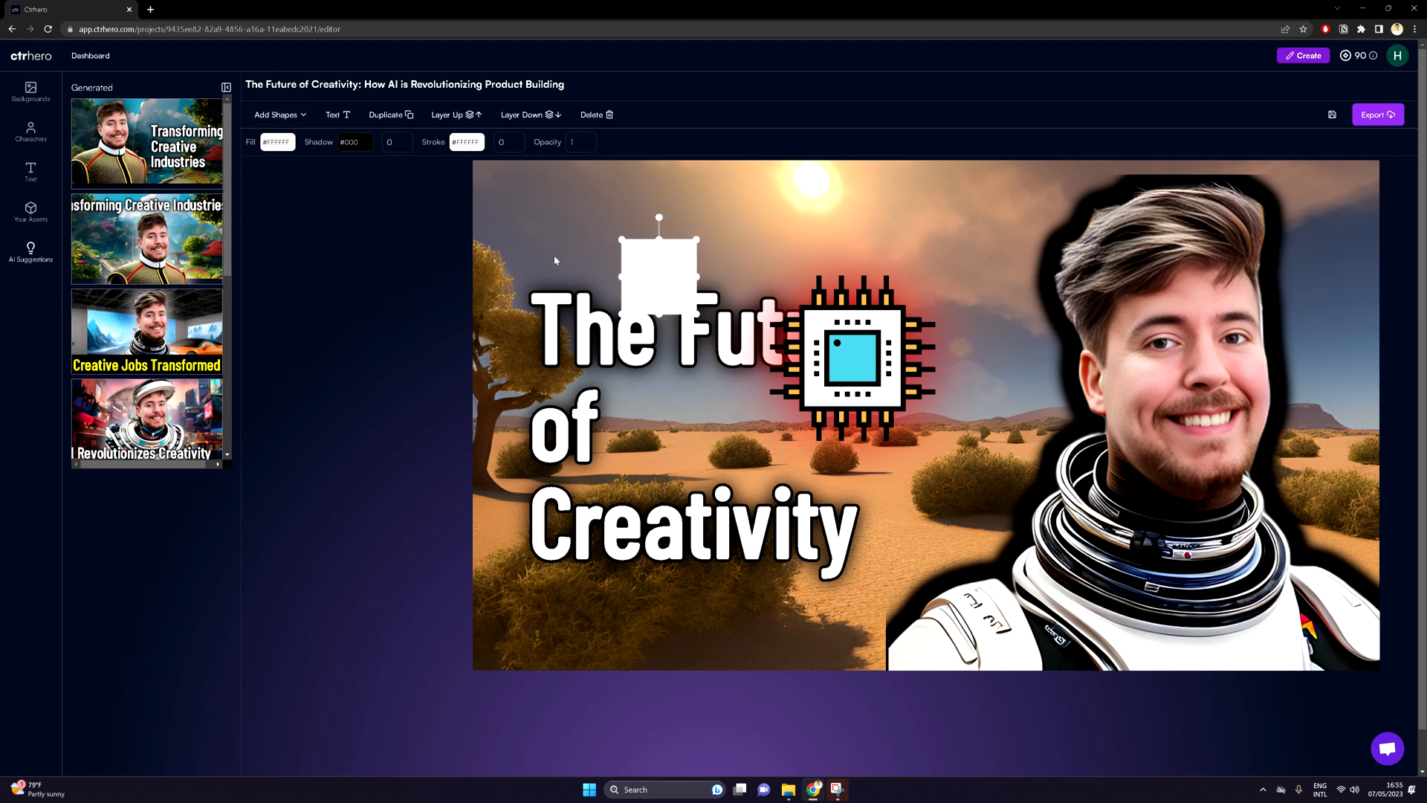
Fill the square with dark red and lower its opacity to 0.3.
click(282, 147)
click(368, 186)
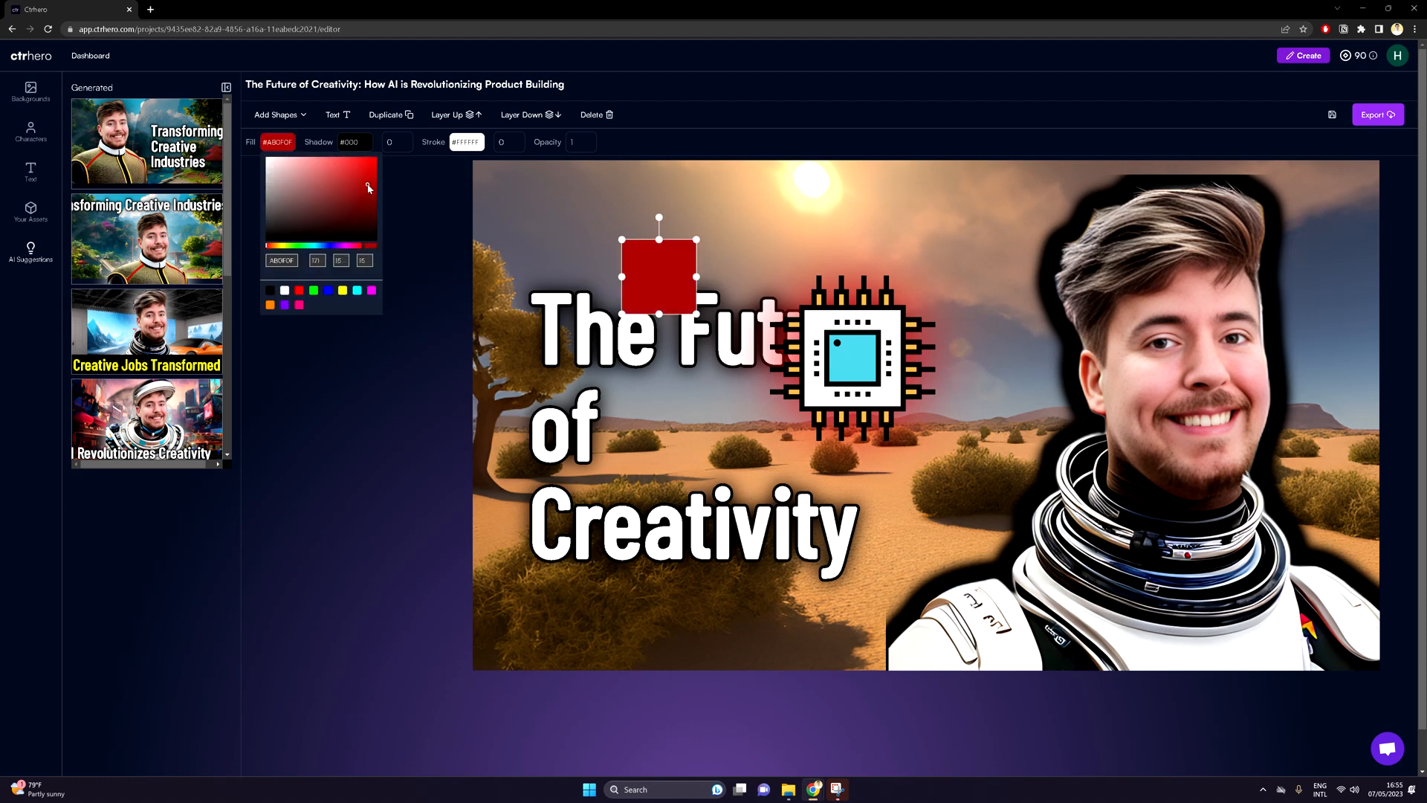
click(418, 174)
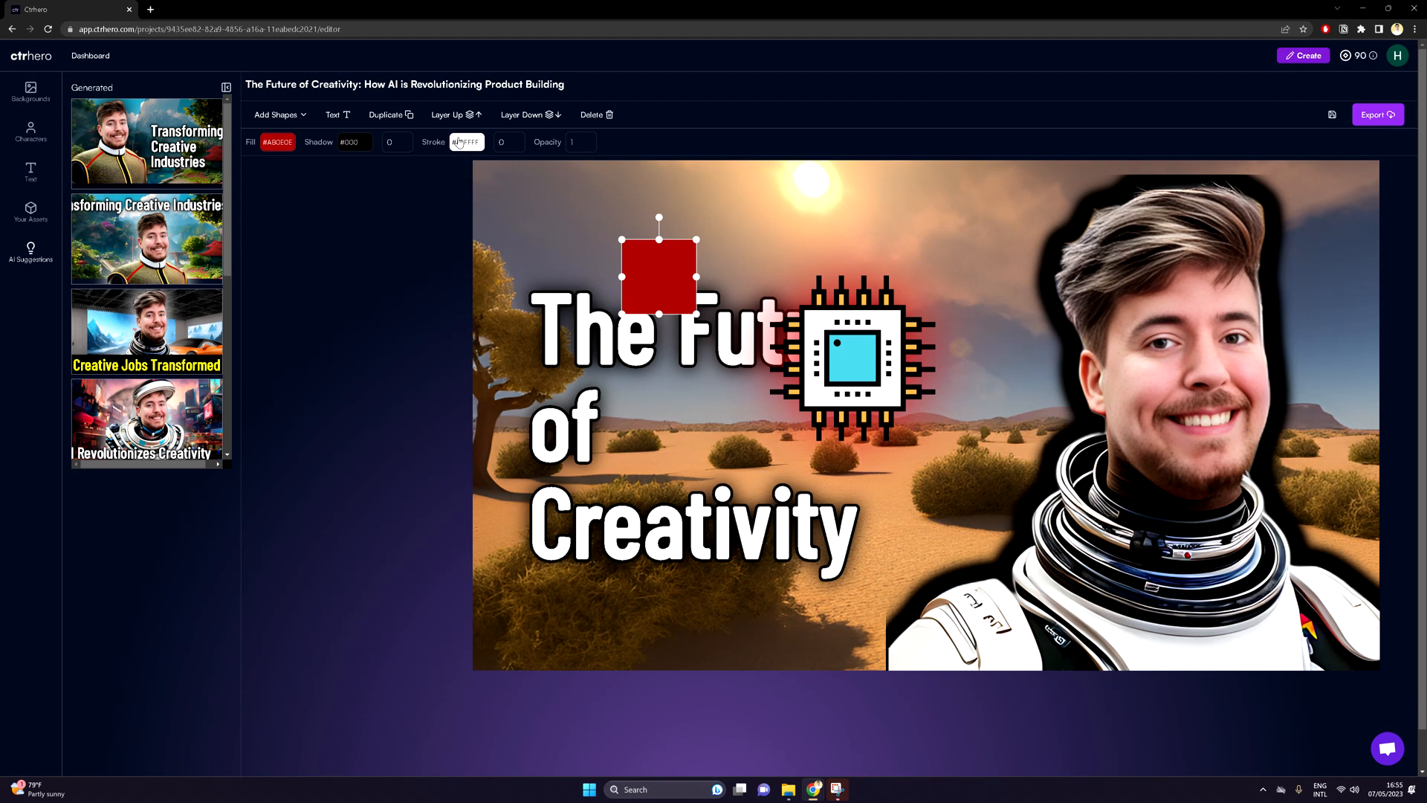
click(587, 145)
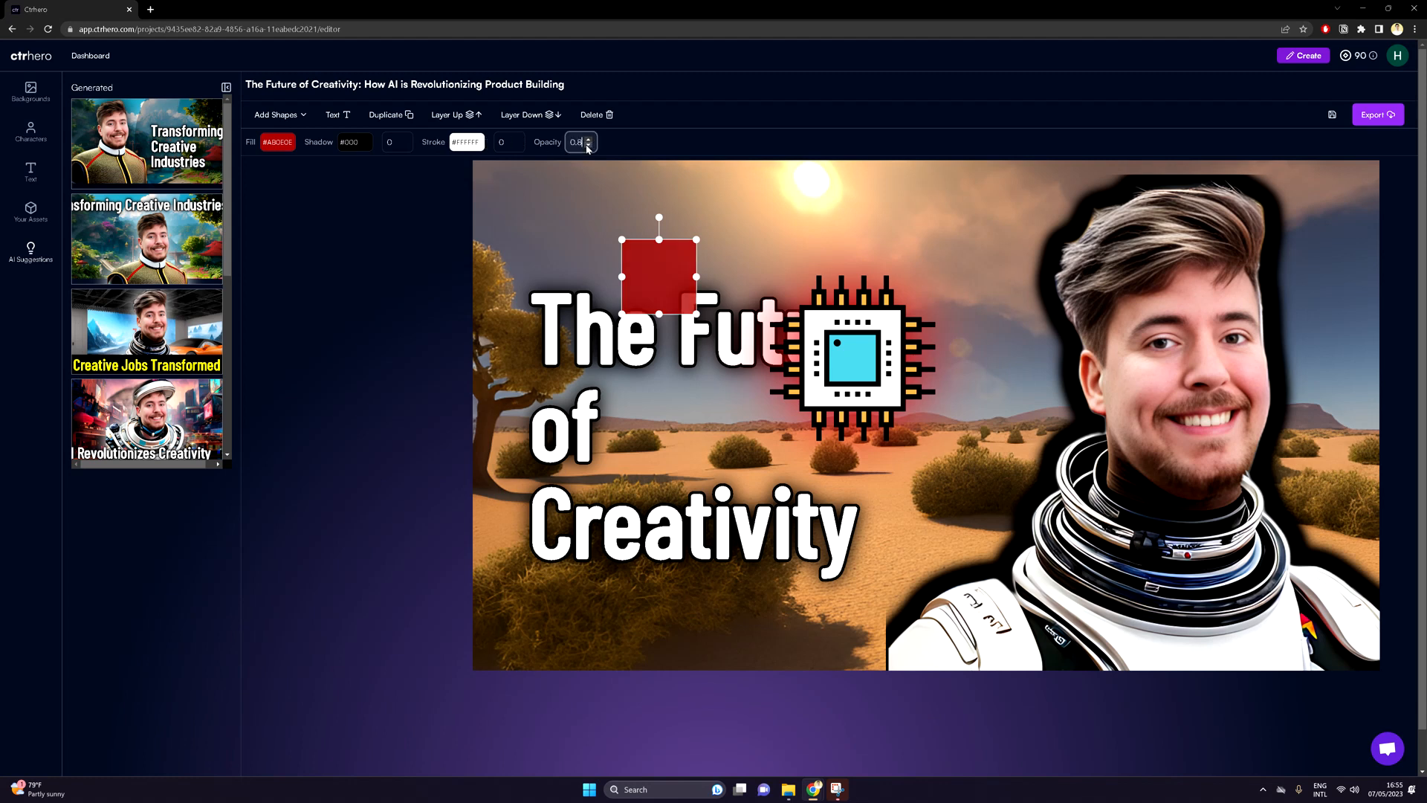
Enlarge the translucent red square so that it covers the word "The".
drag(649, 264, 496, 181)
drag(542, 231, 649, 343)
drag(595, 279, 646, 347)
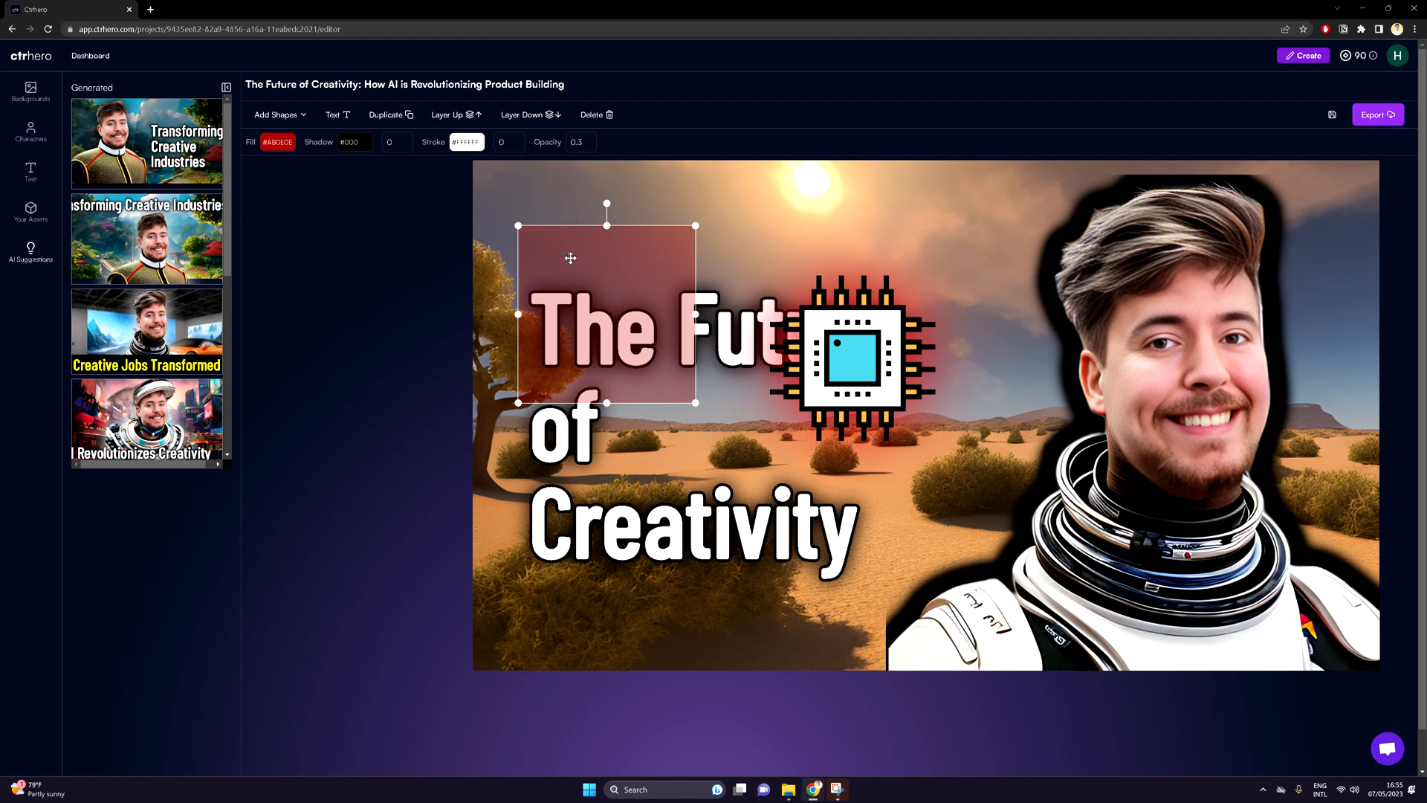
drag(575, 255, 572, 273)
Move the chip behind the astronaut's head and the red square into the thumbnail's upper-left corner.
drag(879, 361, 1155, 387)
drag(598, 310, 557, 237)
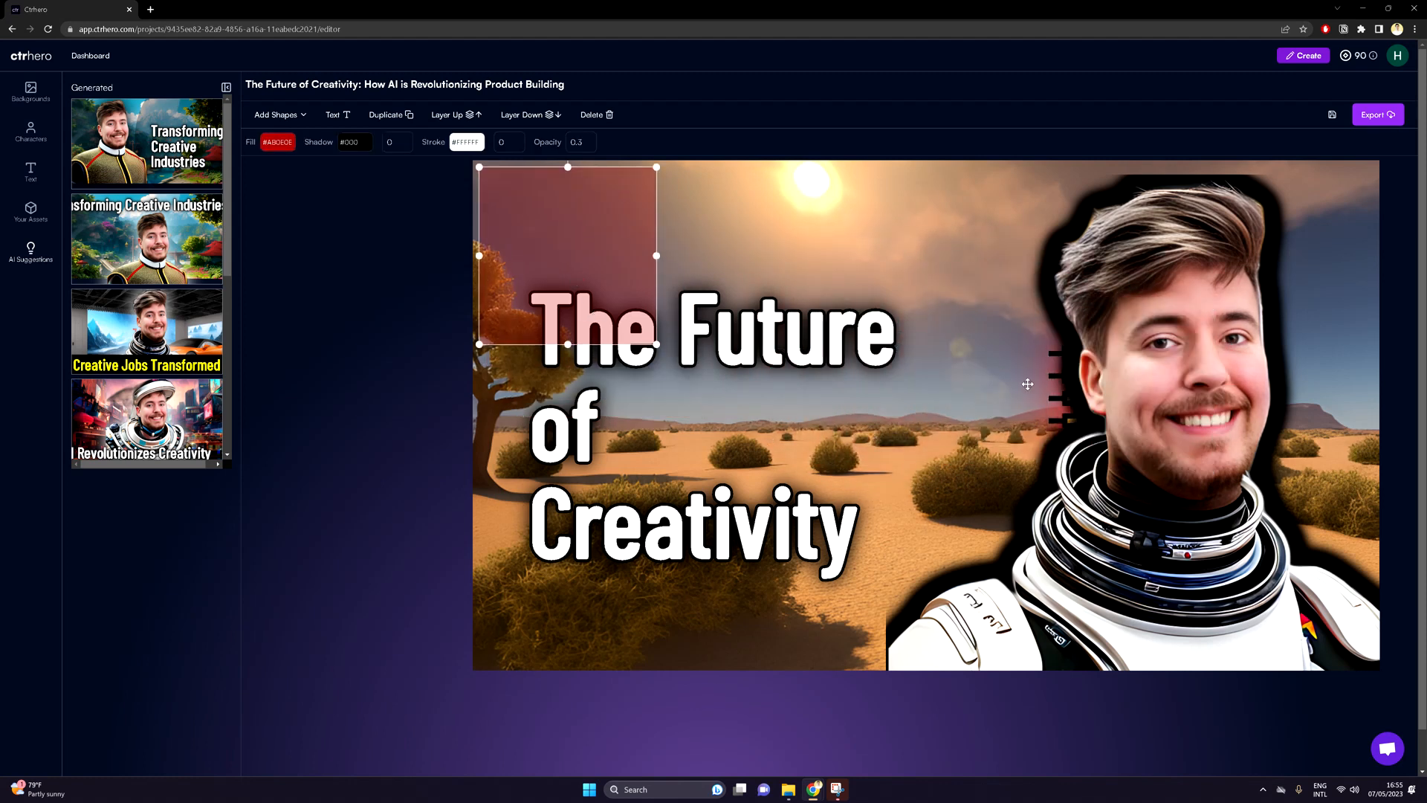
click(959, 299)
click(1157, 319)
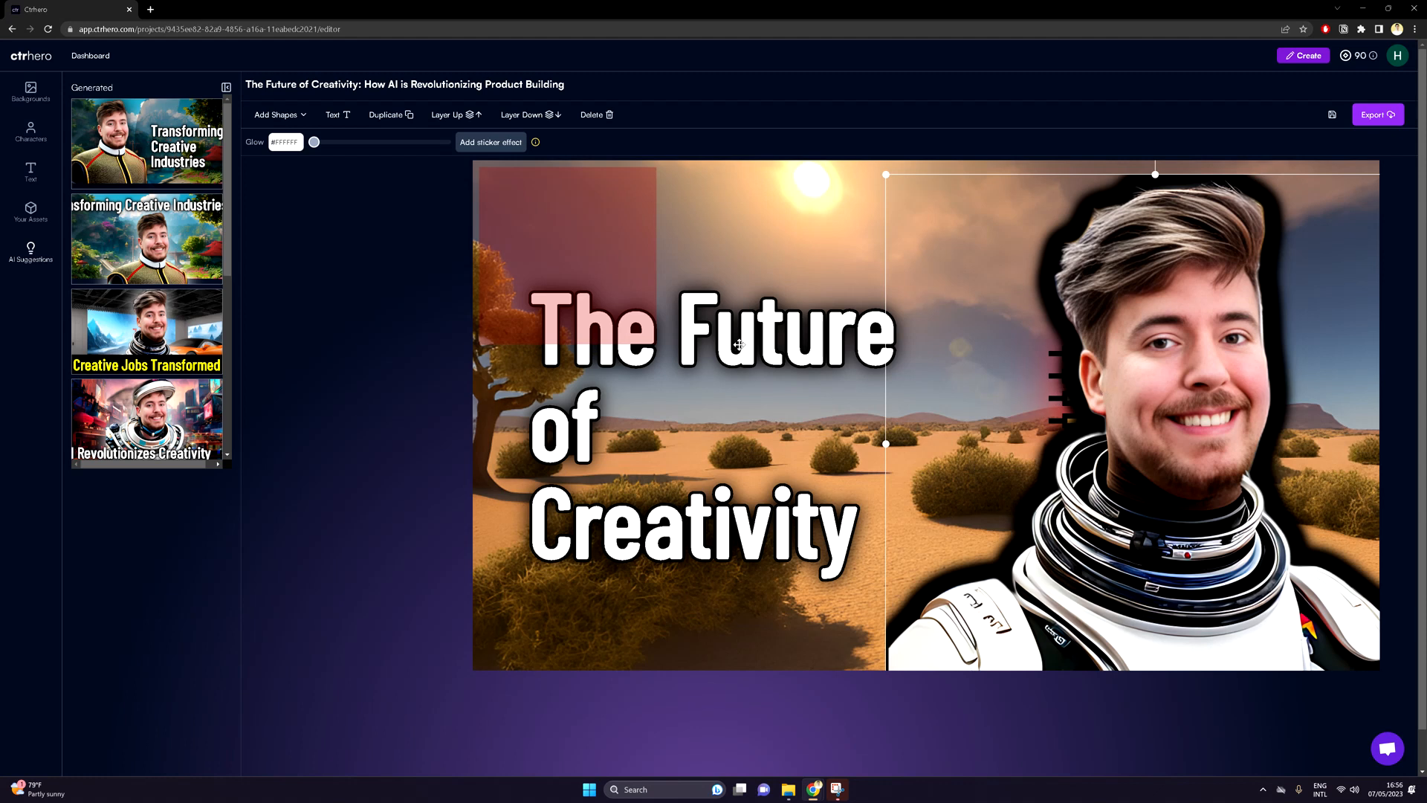
Send the astronaut one layer down behind the chip and place the chip beside the upper part of the astronaut's head.
click(530, 119)
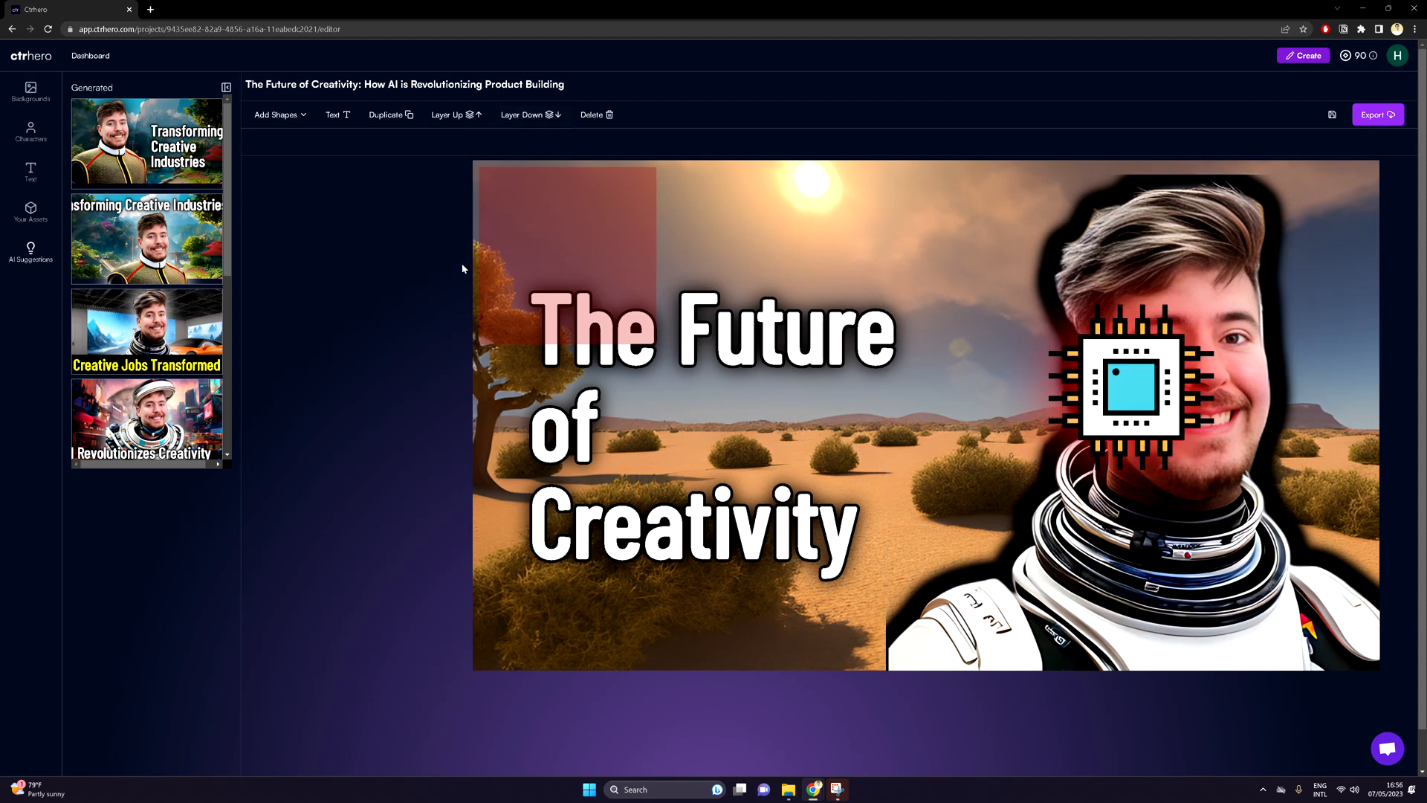
click(1115, 381)
drag(1115, 381, 1037, 340)
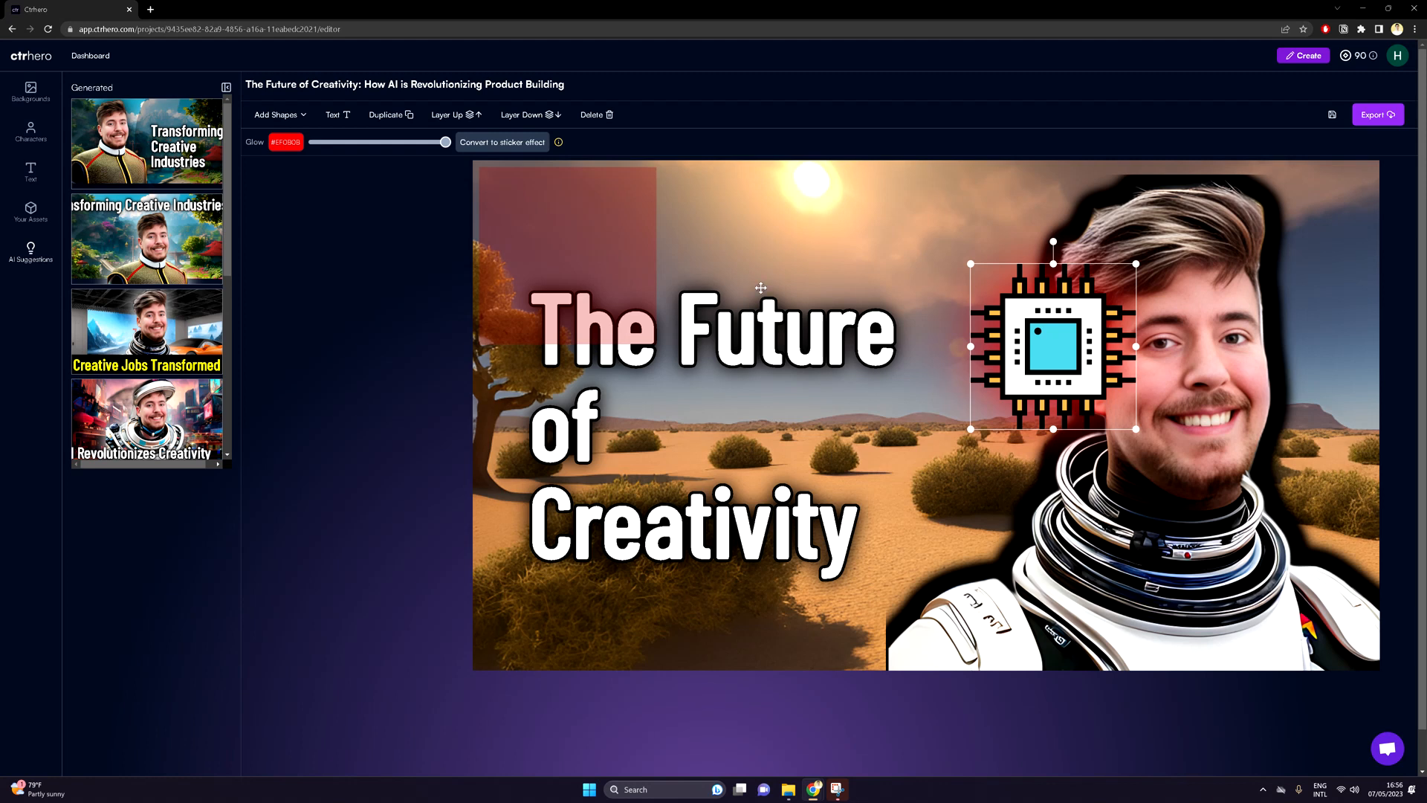
drag(1061, 346, 733, 284)
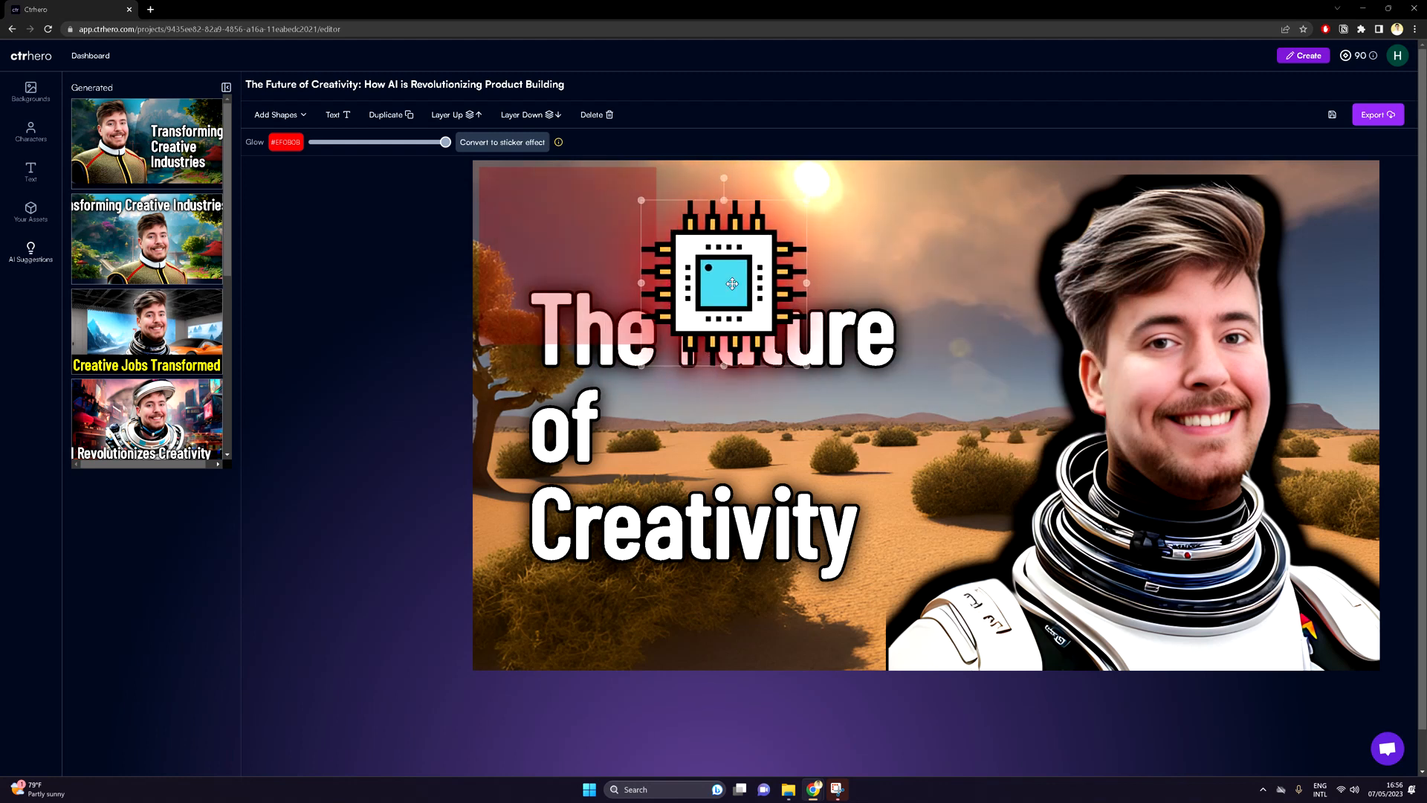
drag(732, 283, 732, 284)
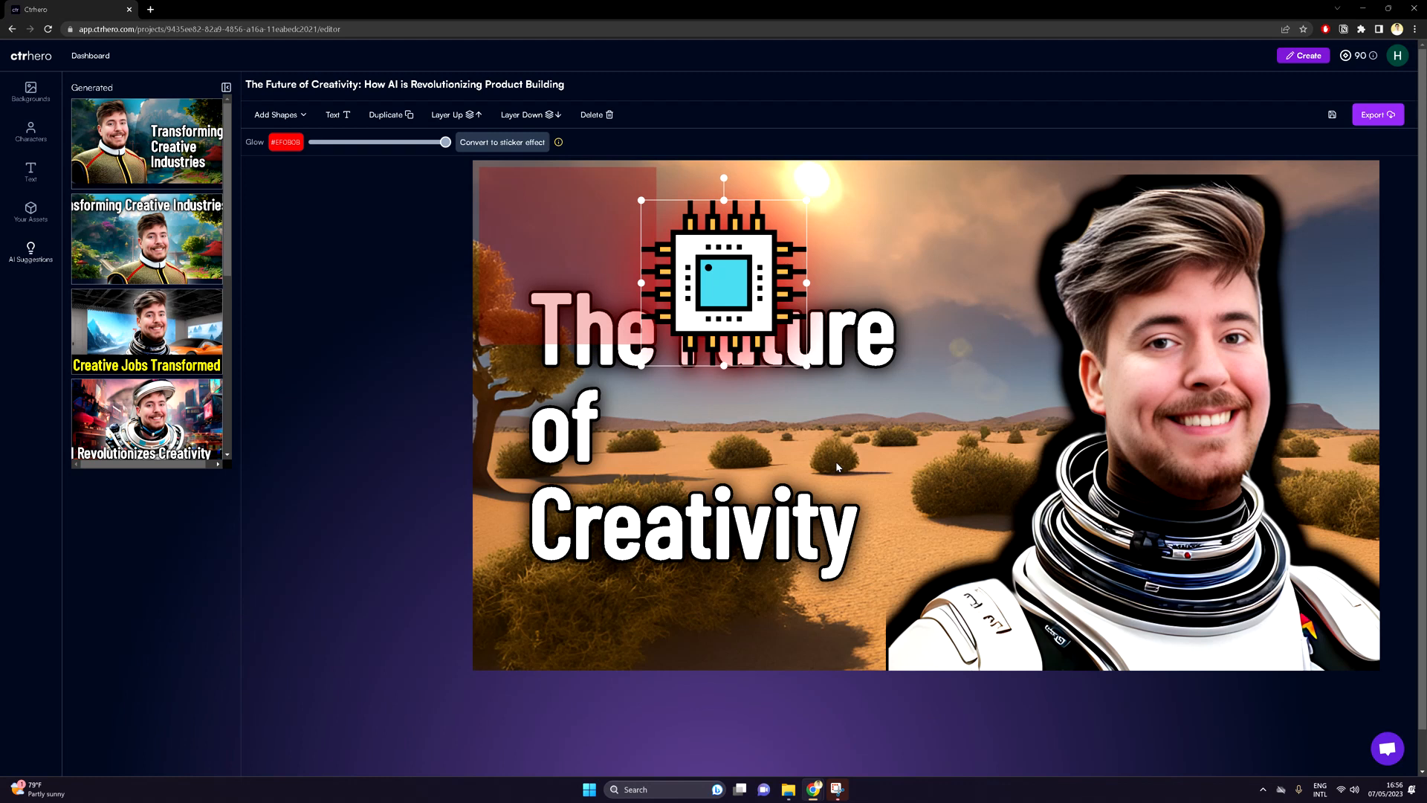
drag(742, 294, 1039, 286)
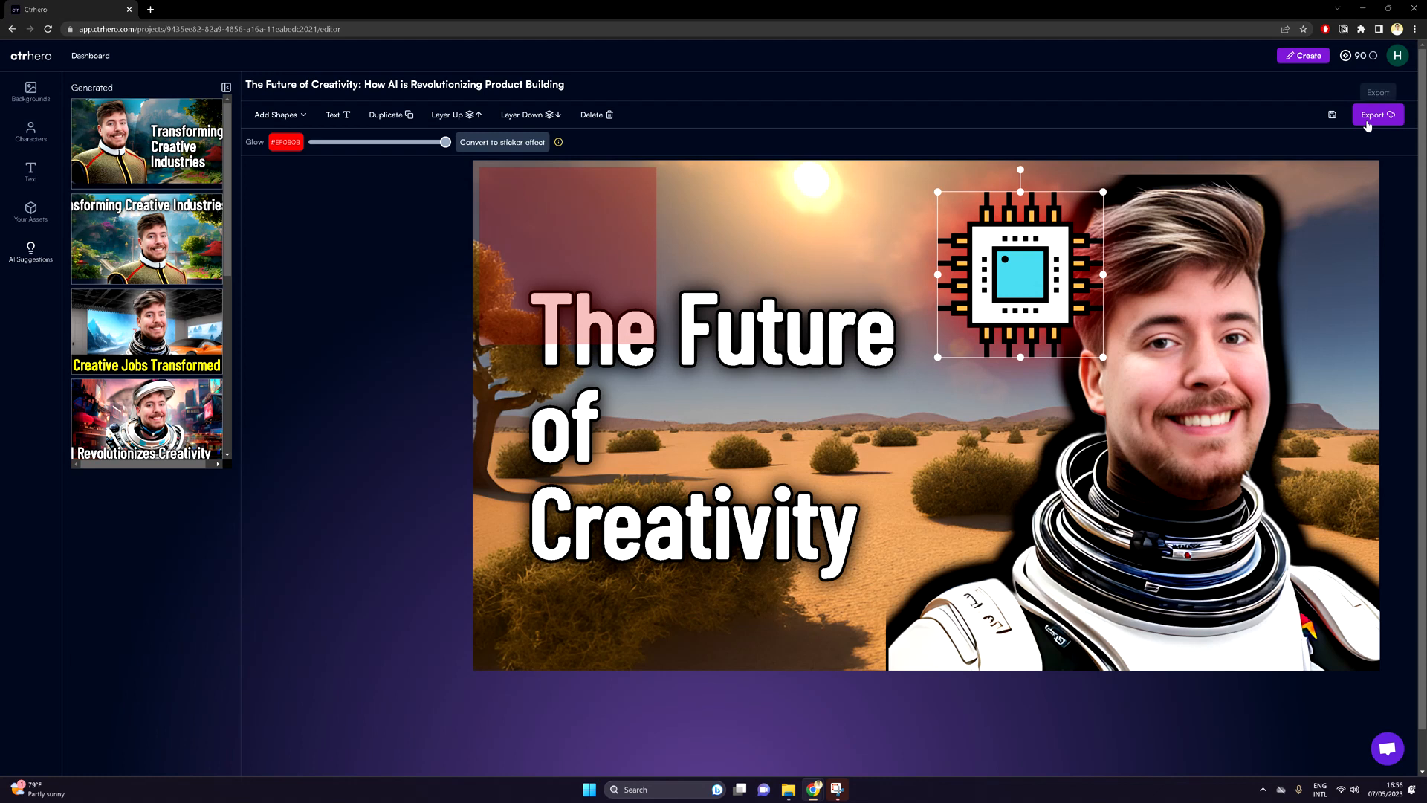
Export the finished thumbnail as a single image download, open the downloaded PNG to check it, and close the viewer.
click(1368, 115)
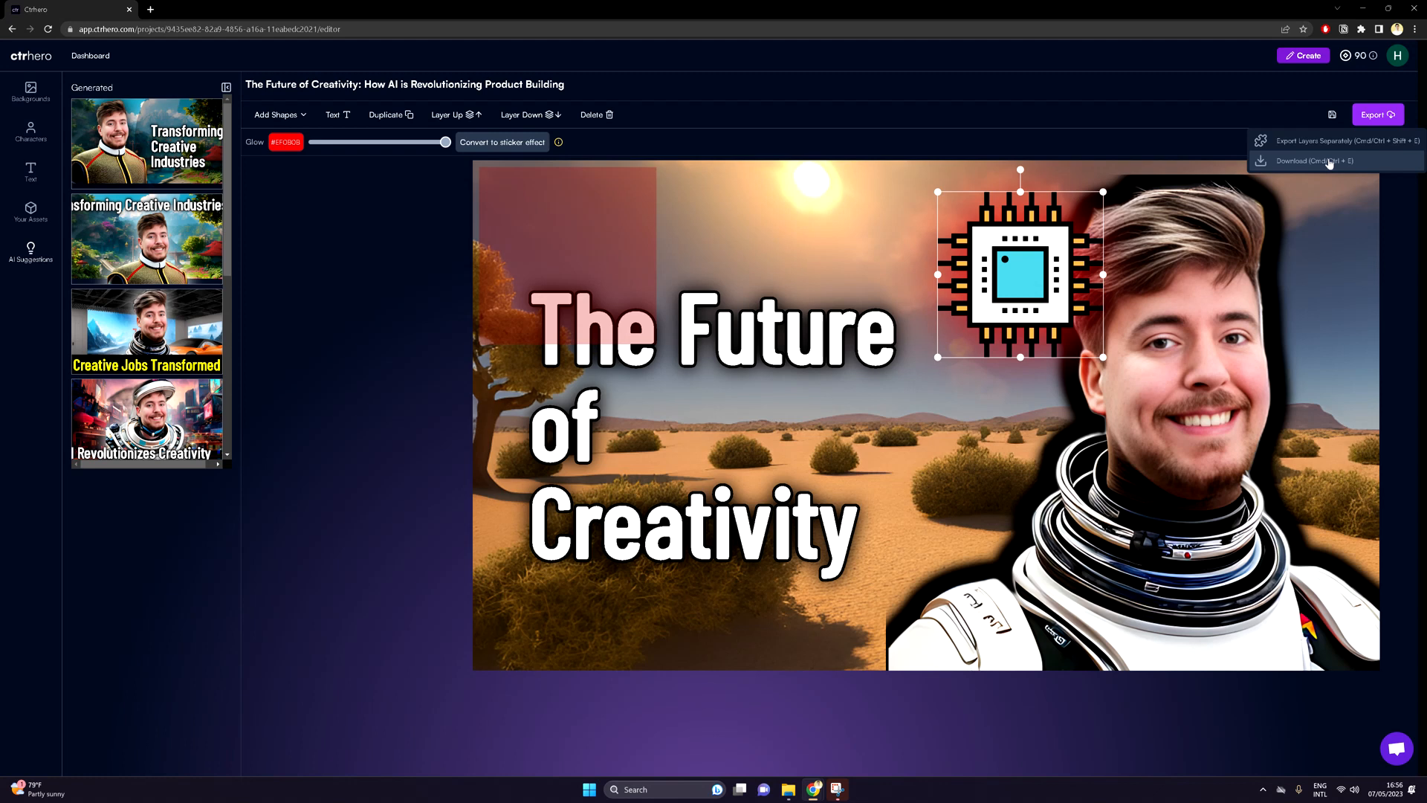
click(1330, 161)
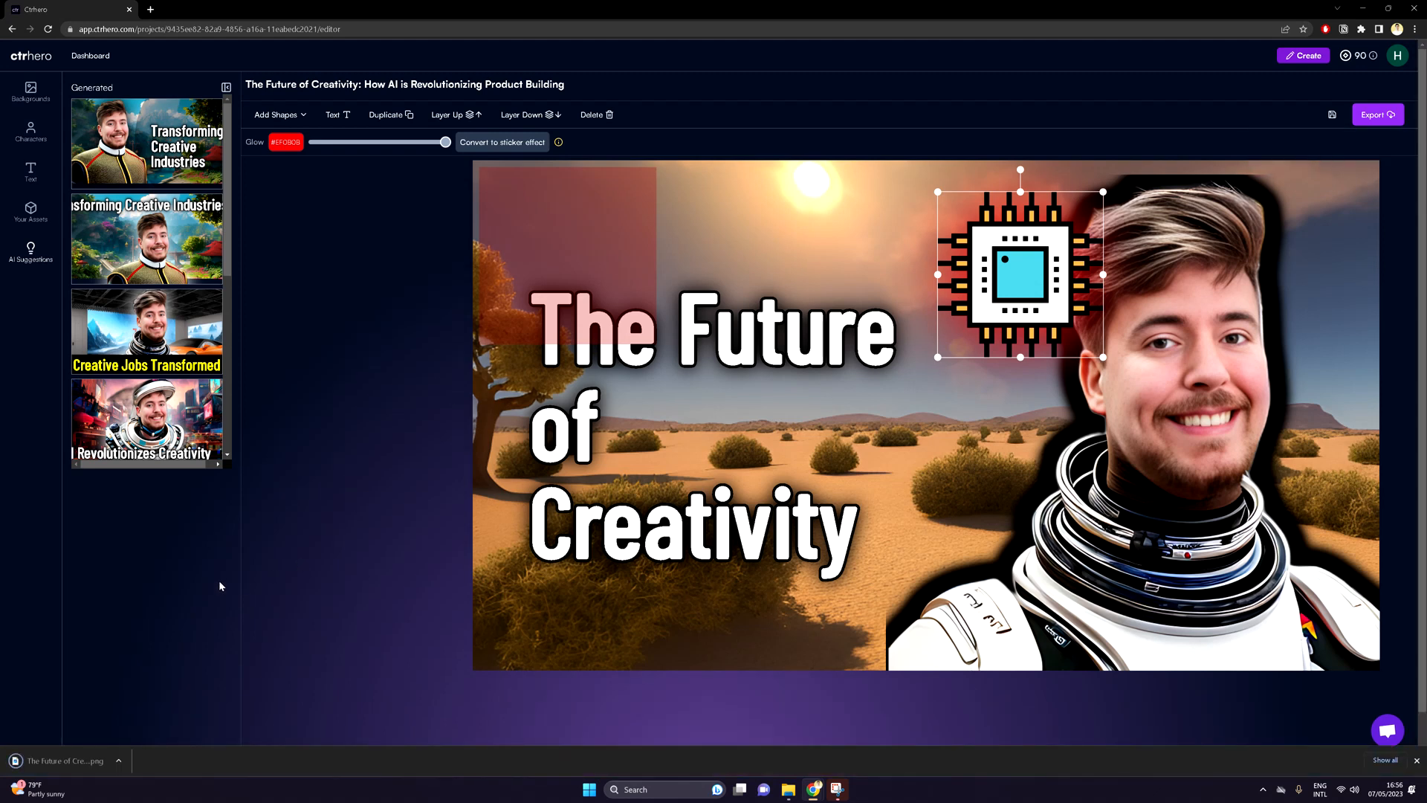
click(82, 758)
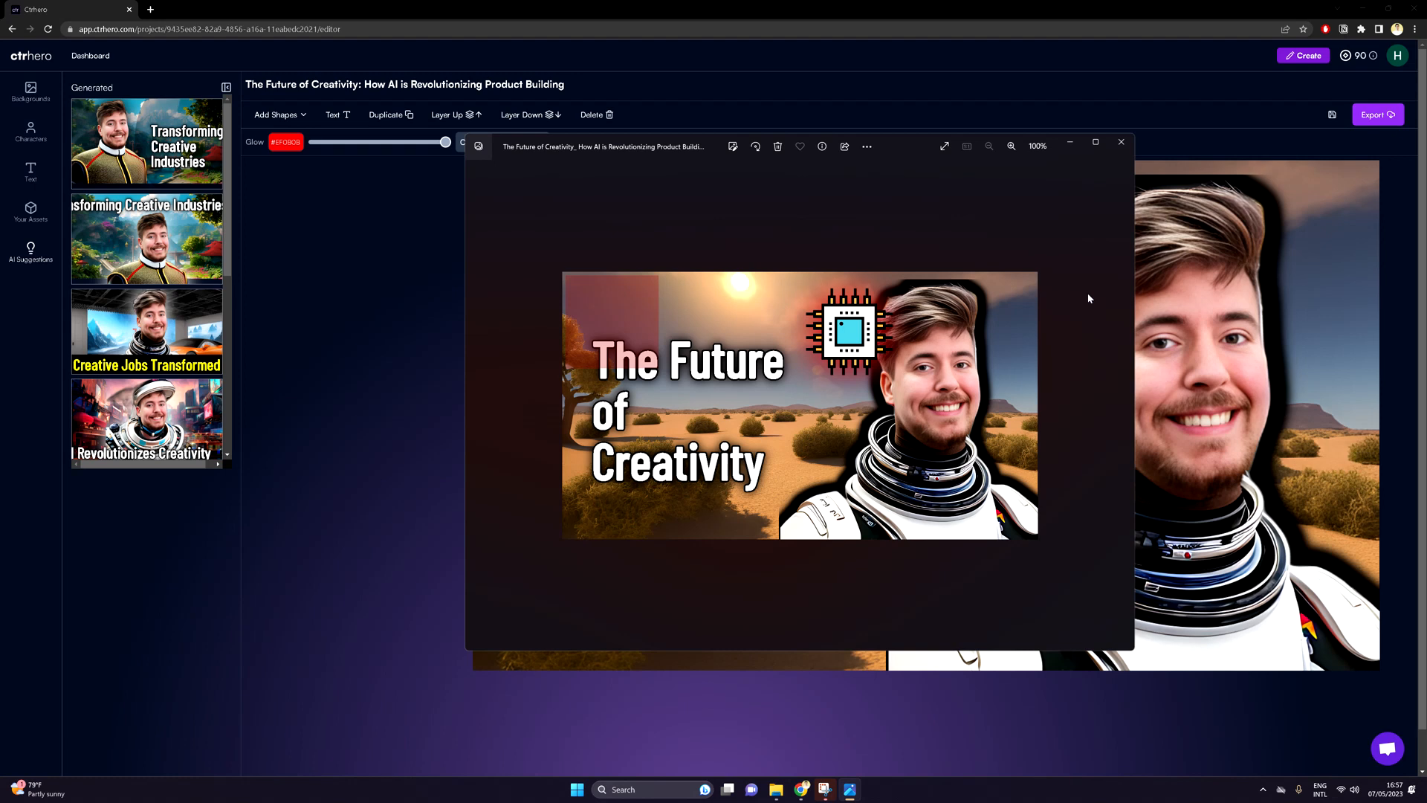
click(1121, 141)
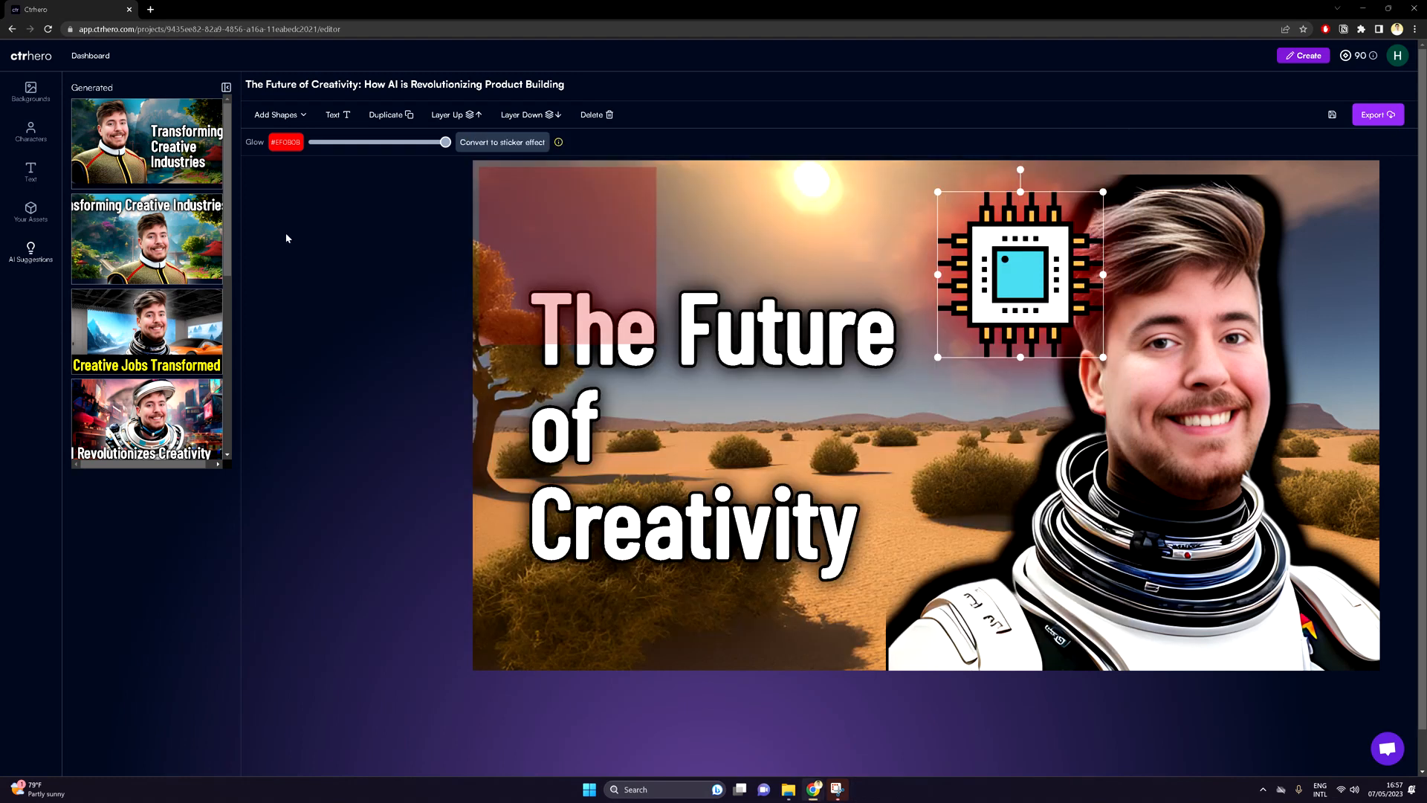